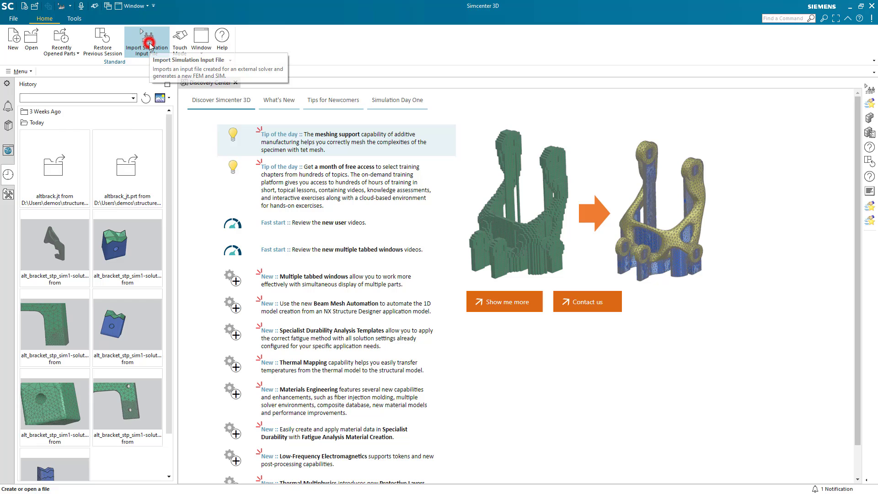
Choose Simcenter Nastran as the solver and set alt_bracket_stp_sim1-solution_1.dat as the input file.
left_click(148, 48)
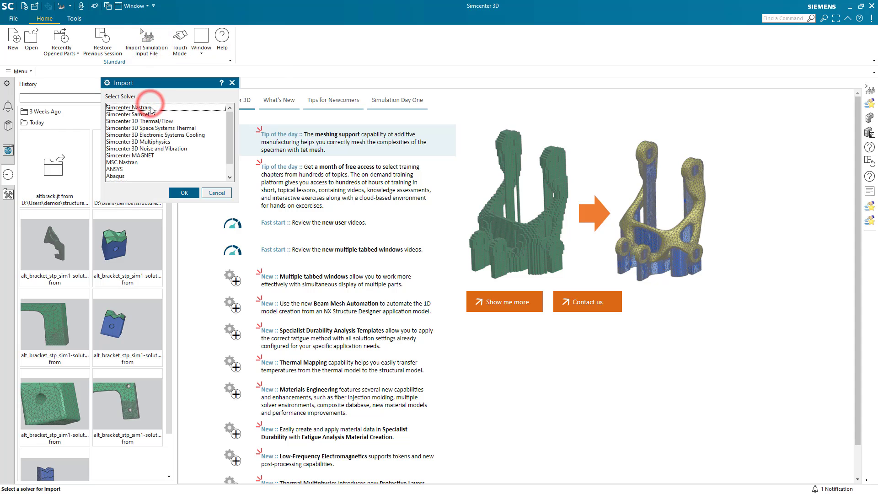
left_click(183, 192)
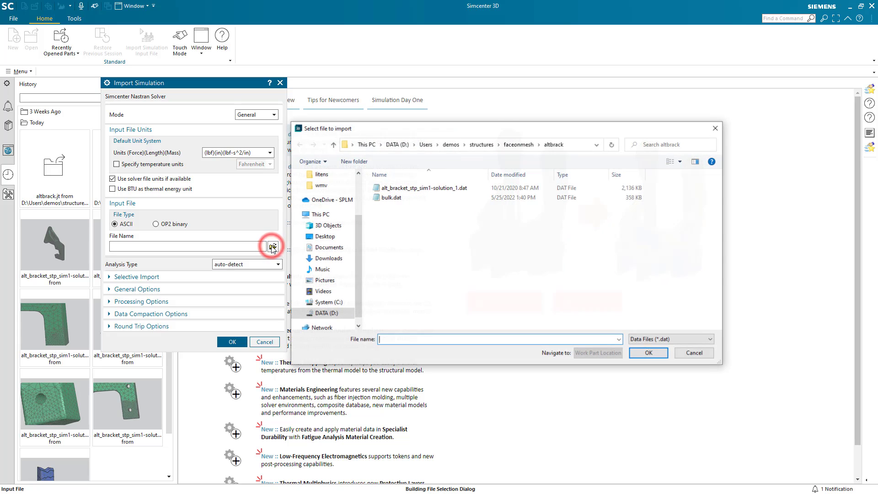
left_click(387, 188)
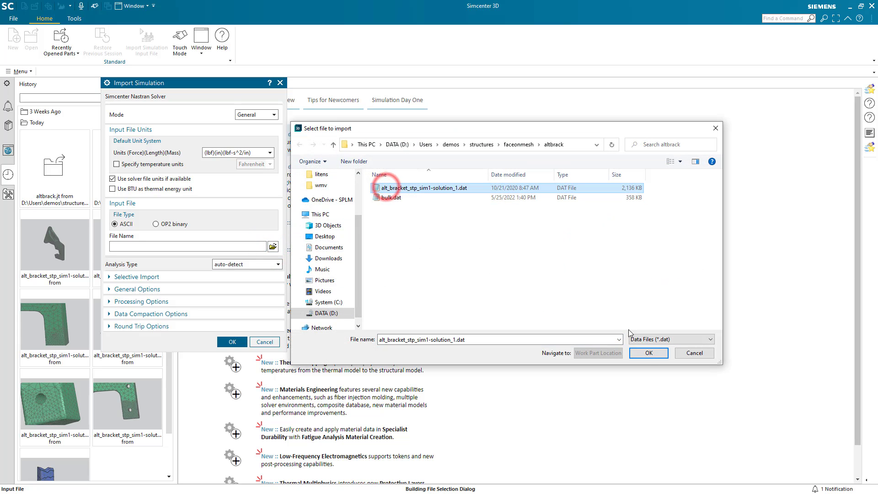
left_click(647, 352)
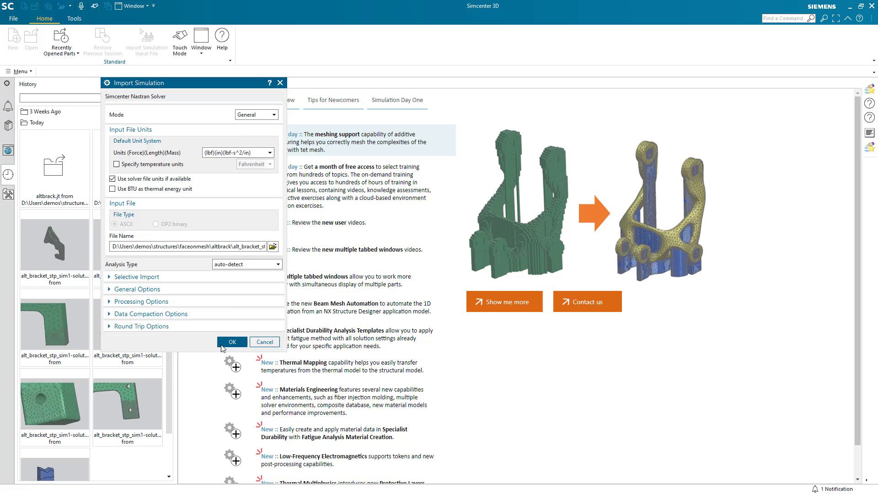
Finish the import, close the summary report, and open the FEM alt_bracket_stp_sim1-solution_1_f_7.fem.
left_click(224, 344)
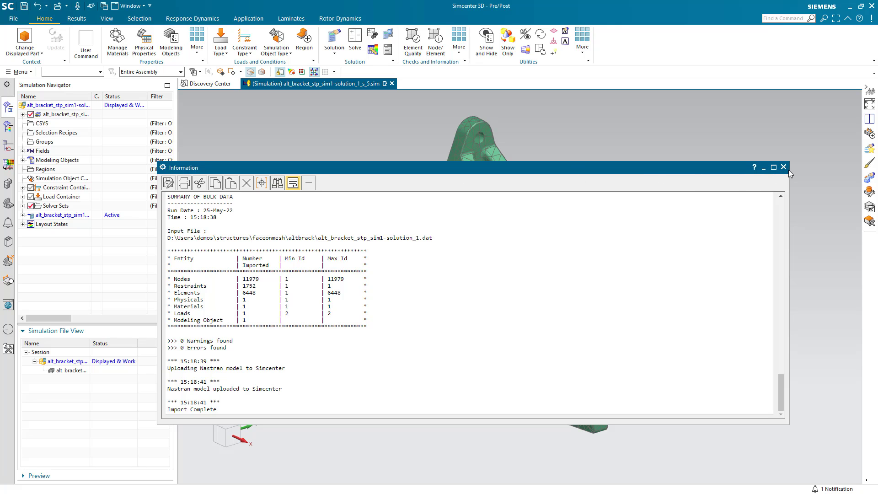
left_click(783, 167)
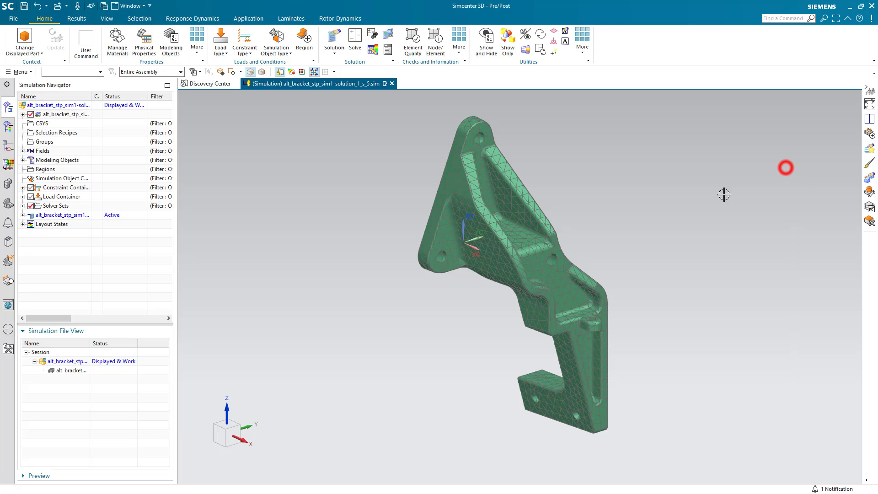
double_click(69, 371)
double_click(90, 344)
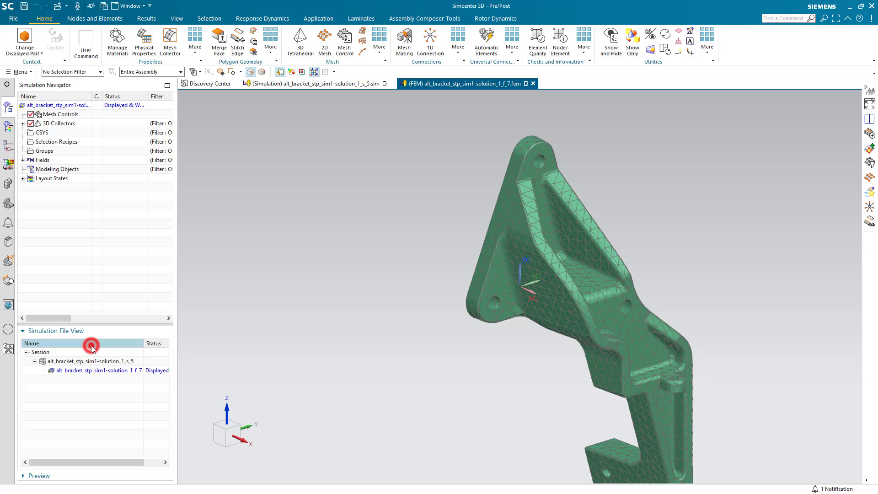
Expand 3D Collectors and the mesh collector, then zoom to a side view of the two-hole leg.
left_click(23, 123)
left_click(31, 132)
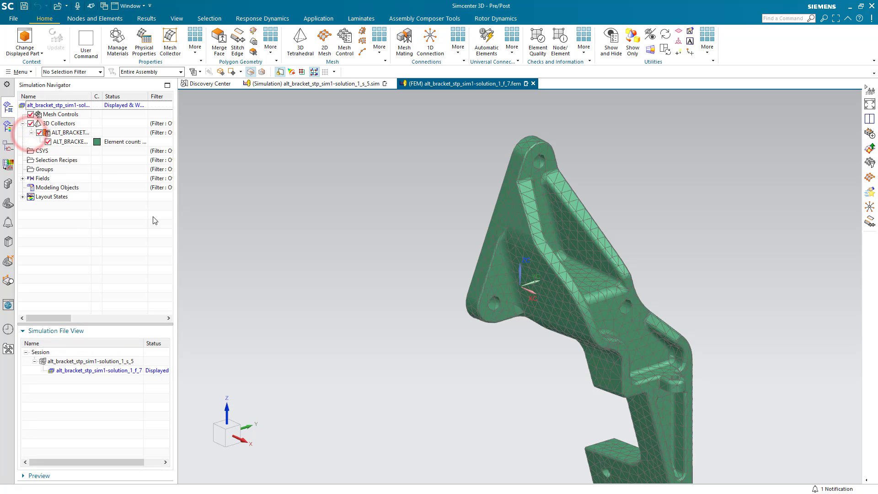
scroll(344, 268, "down", 3)
middle_click_drag(477, 358, 542, 349)
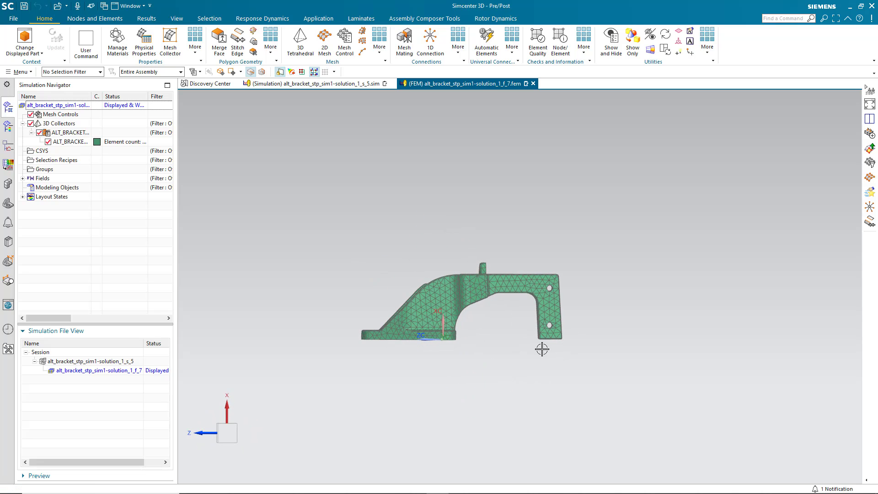
scroll(539, 347, "up", 5)
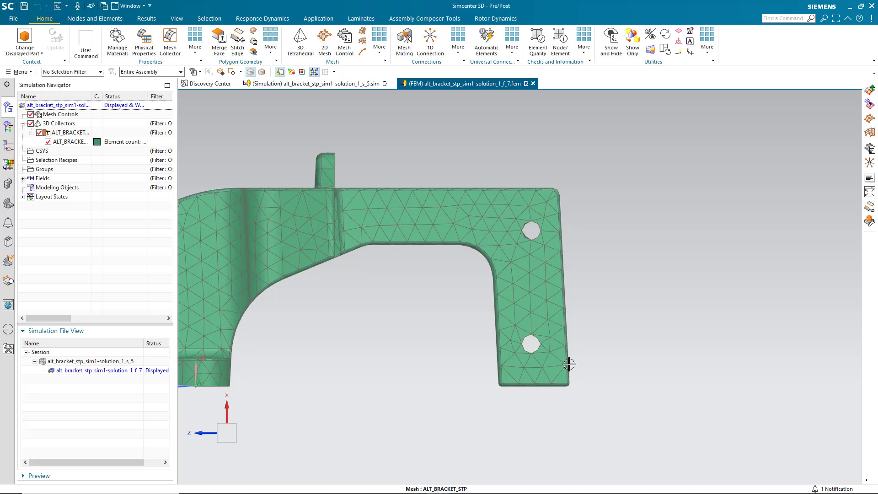
scroll(554, 373, "up", 2)
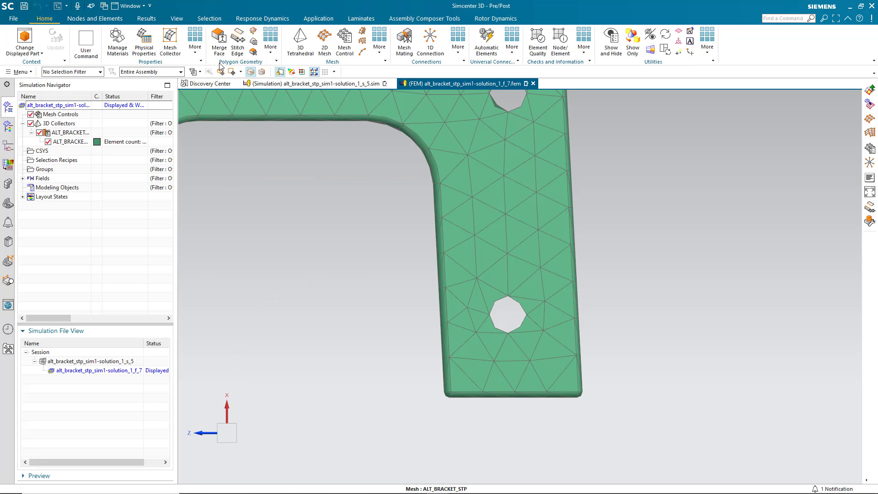
Box-select the end-leg elements into a 350-element 3d_extracted collector and hide the original mesh.
left_click(87, 19)
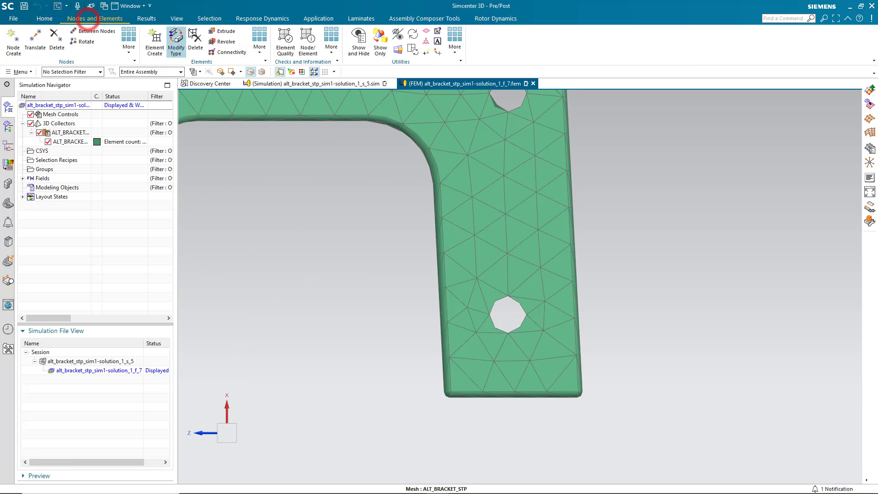
left_click(259, 50)
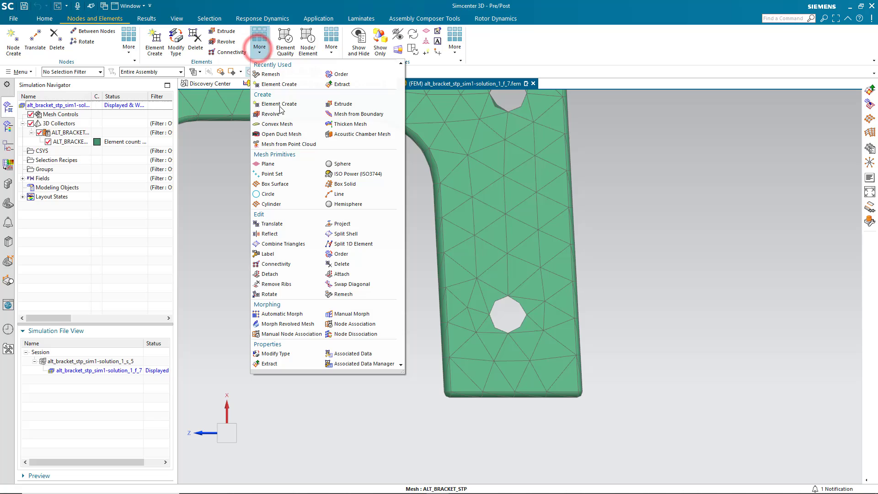
left_click(280, 363)
left_click_drag(609, 411, 417, 178)
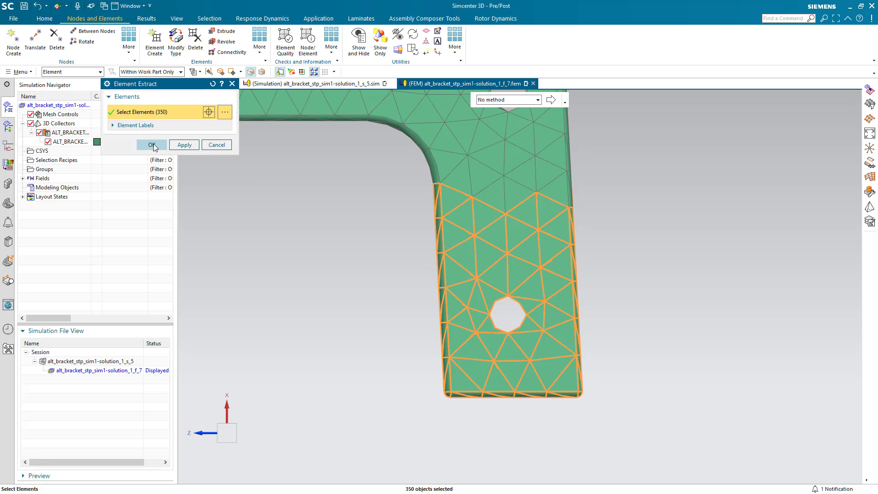
left_click(153, 145)
left_click(48, 142)
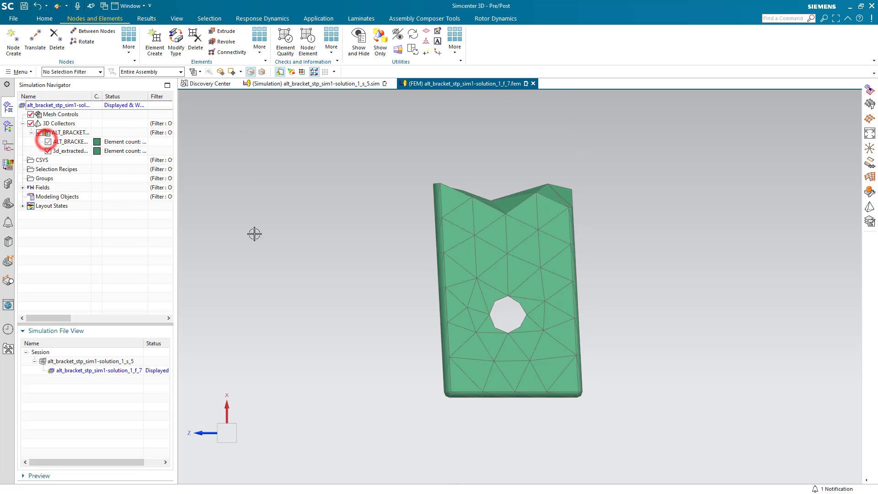
mouse_move(373, 256)
middle_mouse_down()
mouse_move(383, 264)
mouse_move(366, 252)
middle_mouse_up()
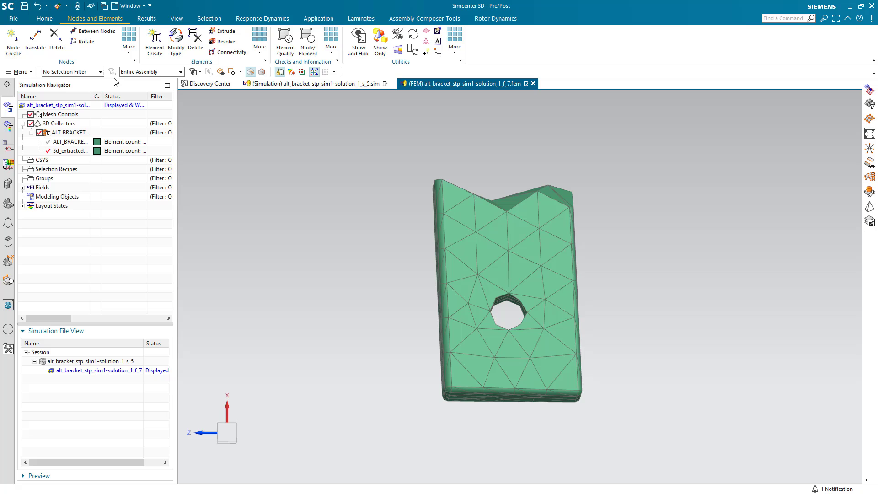
Run Face from Mesh at 70° feature angles on the whole 3d_extracted mesh.
left_click(44, 18)
left_click(271, 43)
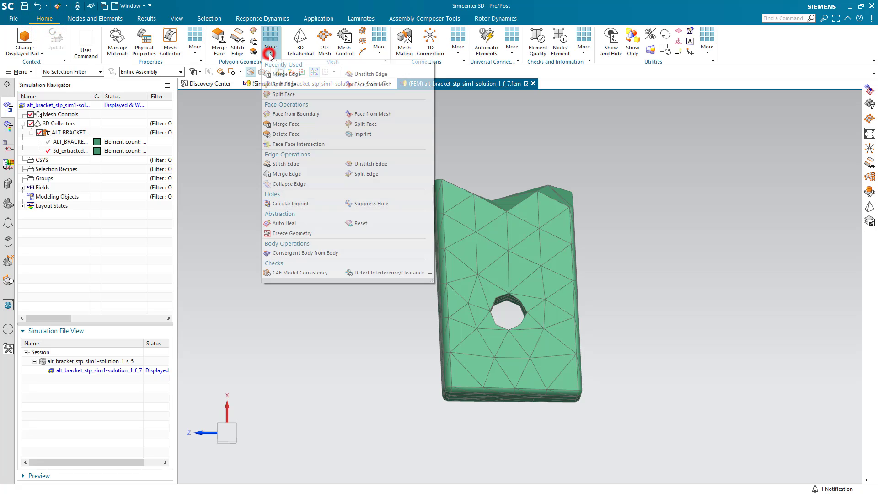
left_click(362, 85)
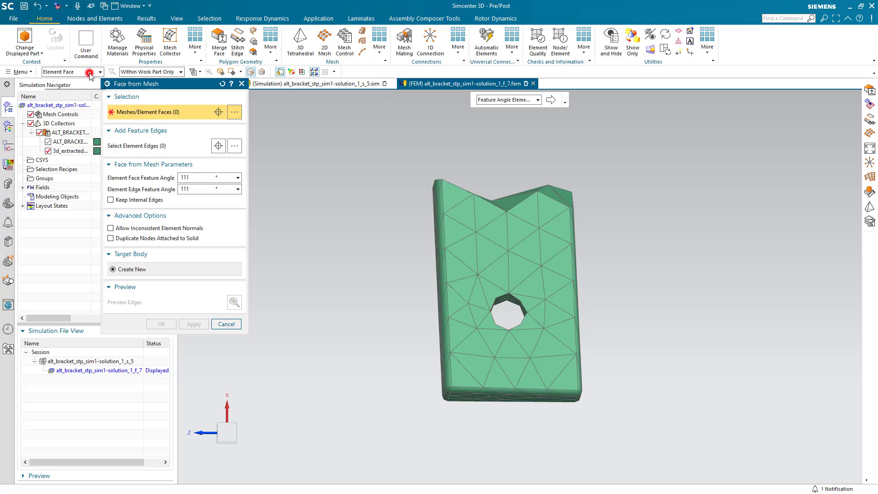
left_click(500, 105)
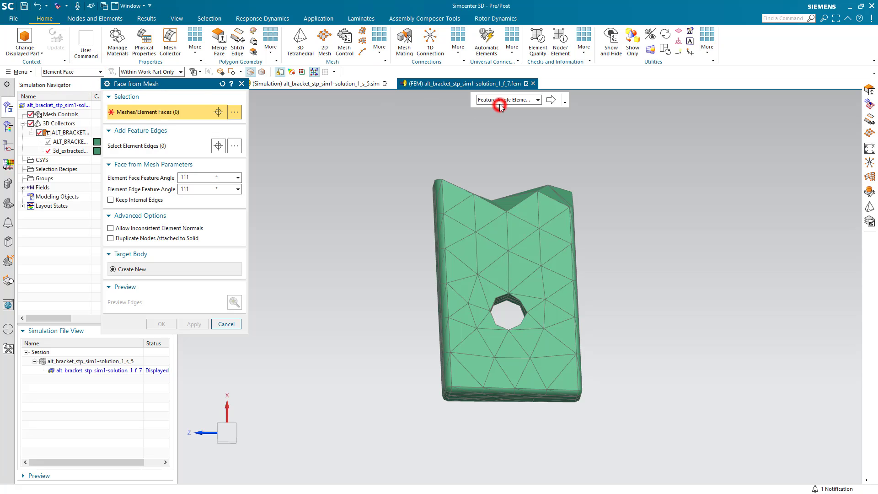
left_click(492, 111)
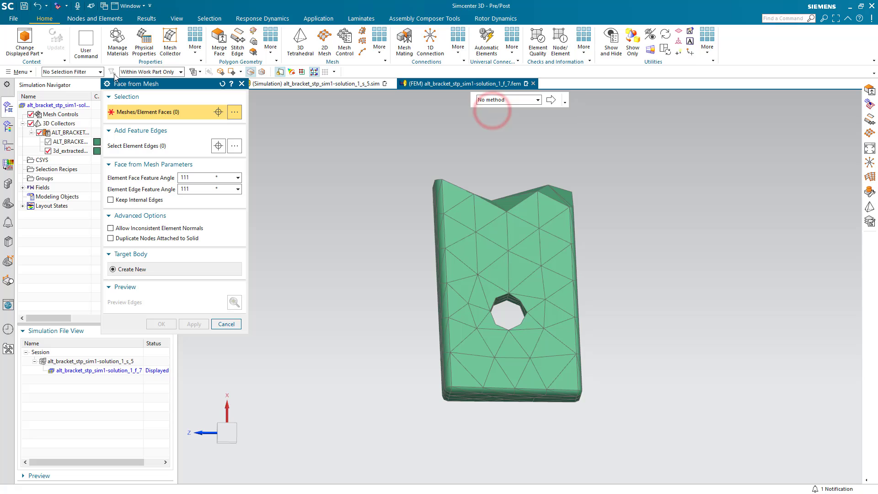
left_click(100, 72)
left_click(75, 102)
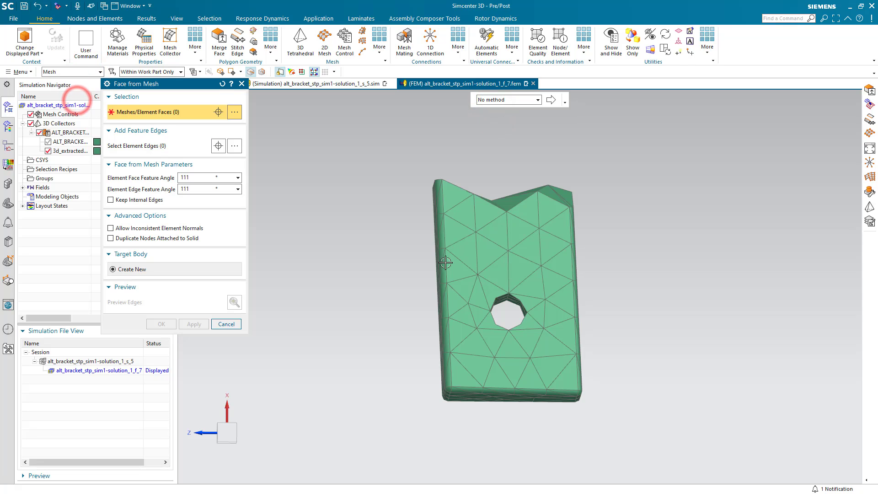
left_click(506, 281)
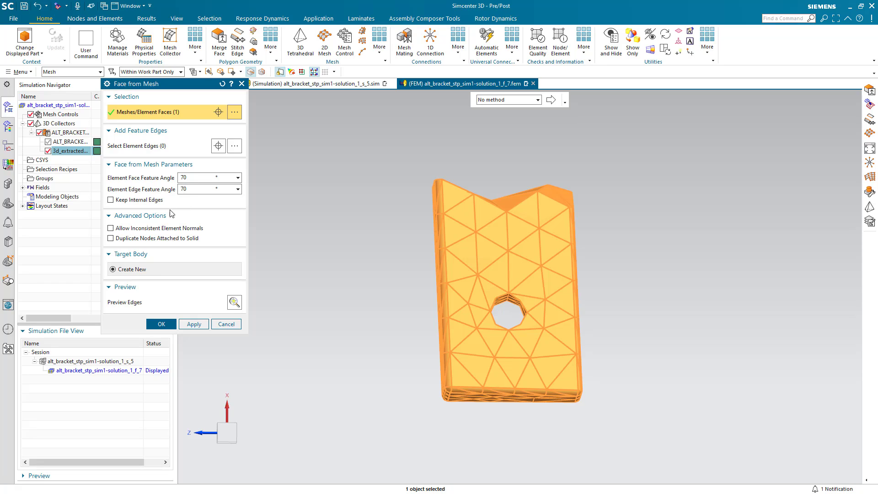
left_click(155, 324)
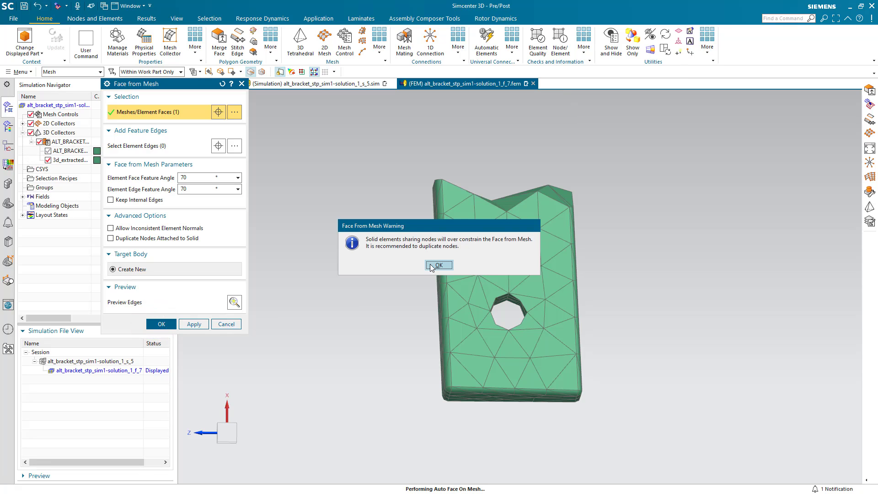
left_click(431, 267)
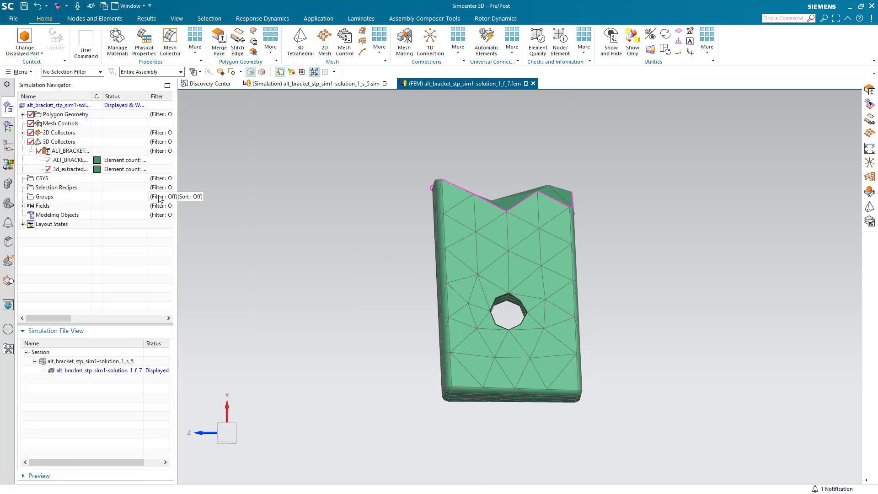
Expand 2D Collectors and Thin Shell(1) to show 2d_mesh_face_from_mesh(1).
middle_click_drag(247, 208, 188, 203)
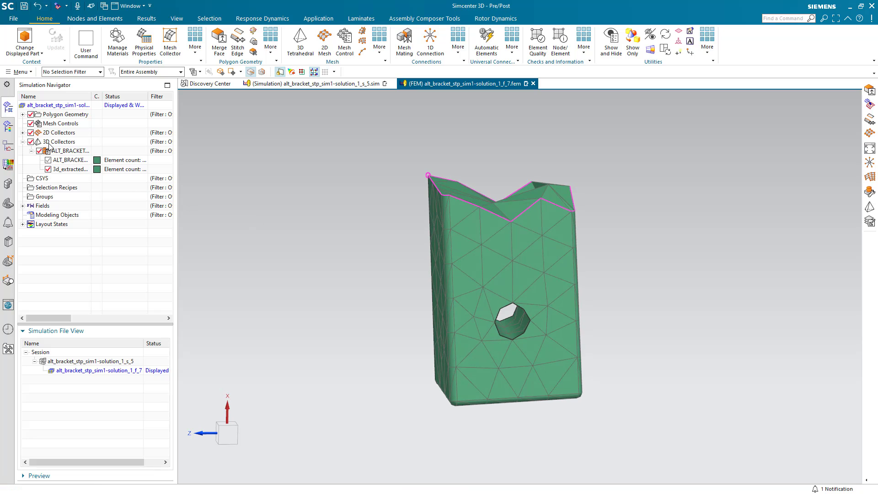
left_click(23, 132)
left_click(31, 141)
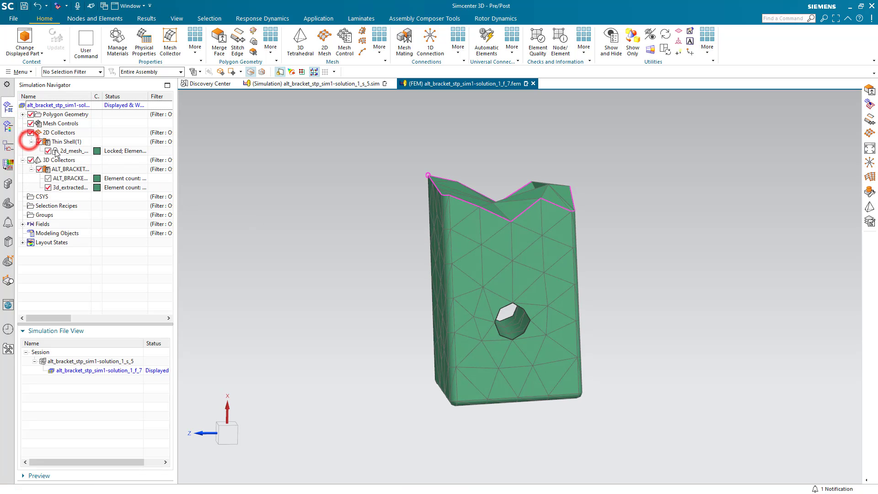
Delete the Thin Shell(1) collector and its face-from-mesh mesh.
left_click(75, 153)
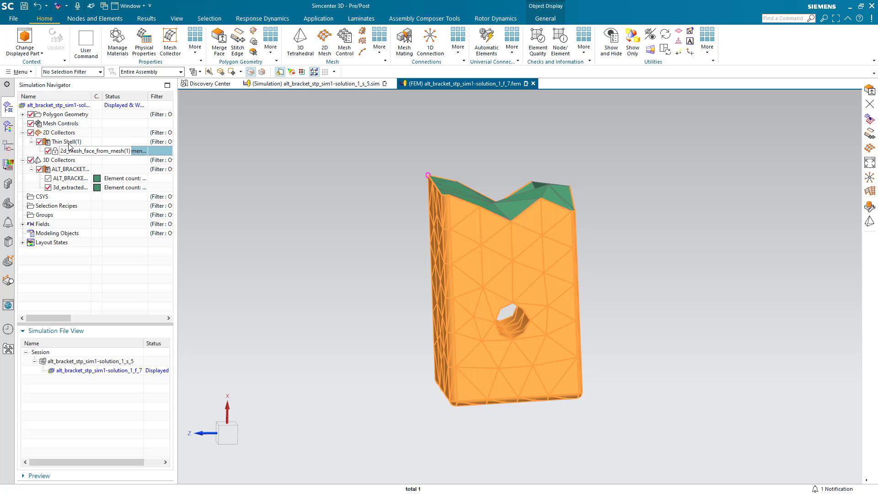
right_click(68, 142)
left_click(89, 200)
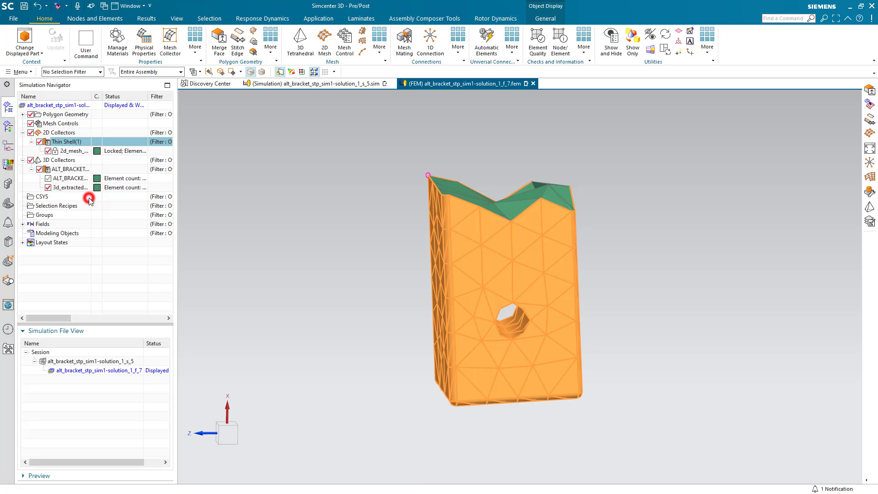
left_click(48, 160)
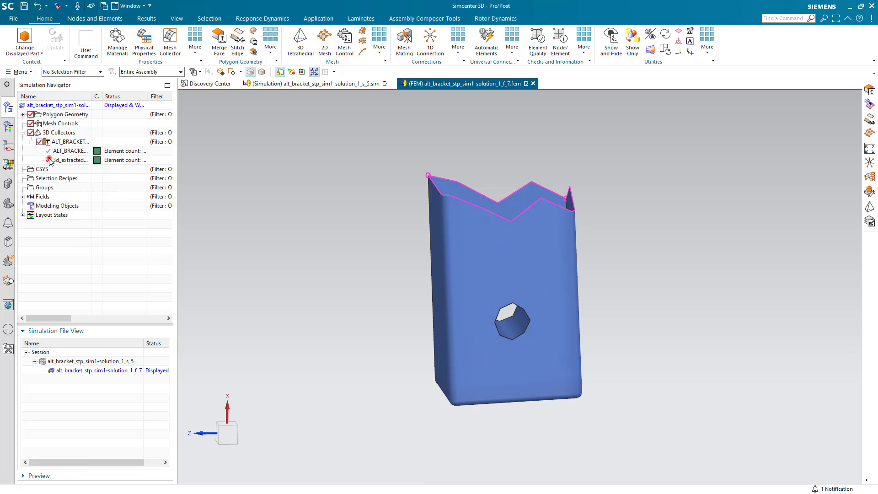
mouse_move(337, 234)
middle_mouse_down()
mouse_move(337, 294)
mouse_move(337, 243)
middle_mouse_up()
left_click(48, 159)
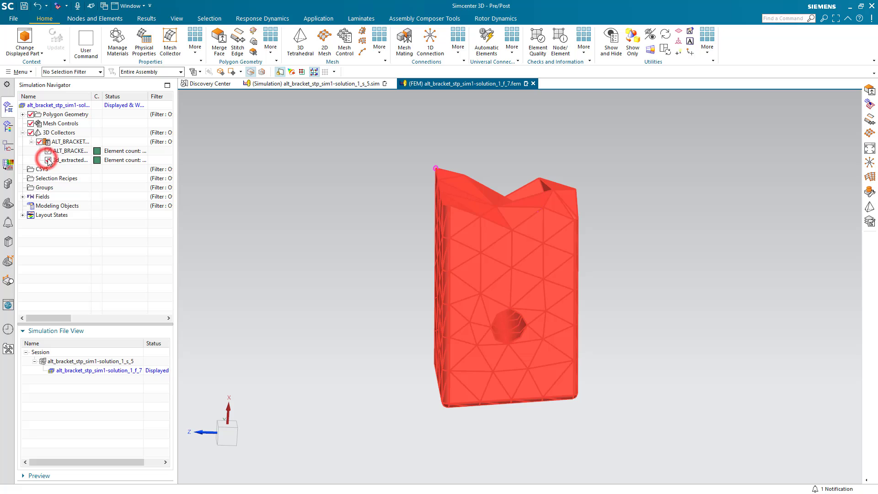
Start Face from Mesh with an element-face filter and box-select the leg's top faces.
left_click(271, 49)
left_click(362, 83)
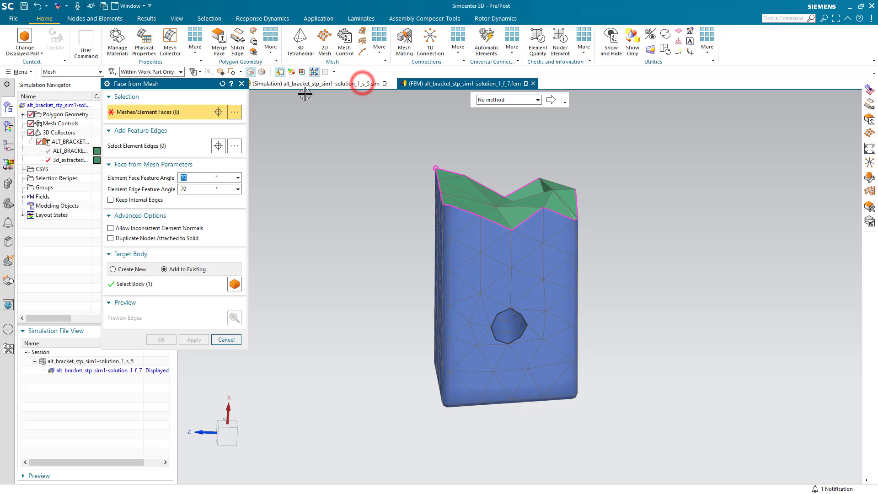
left_click(94, 72)
left_click(85, 94)
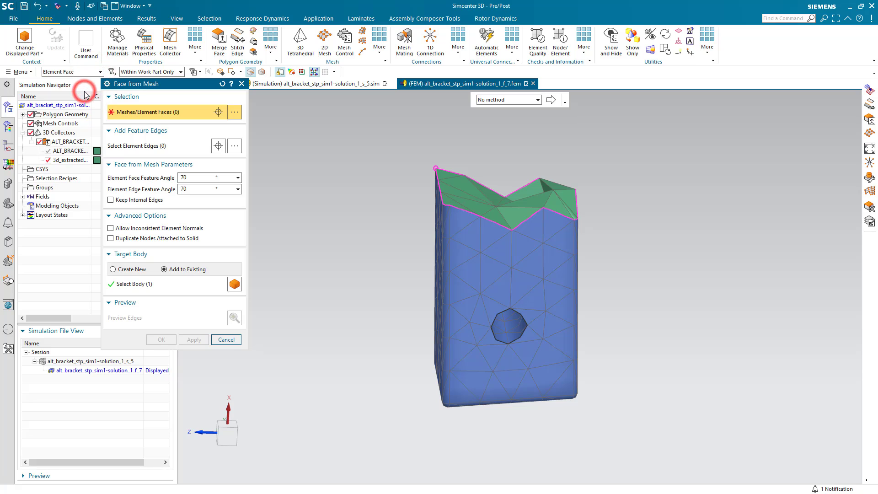
left_click(505, 101)
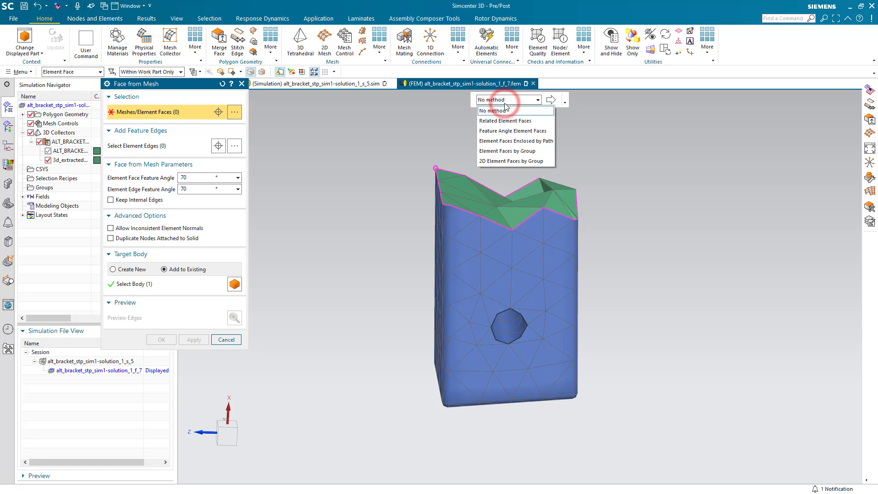
left_click(505, 109)
left_click_drag(407, 146, 615, 259)
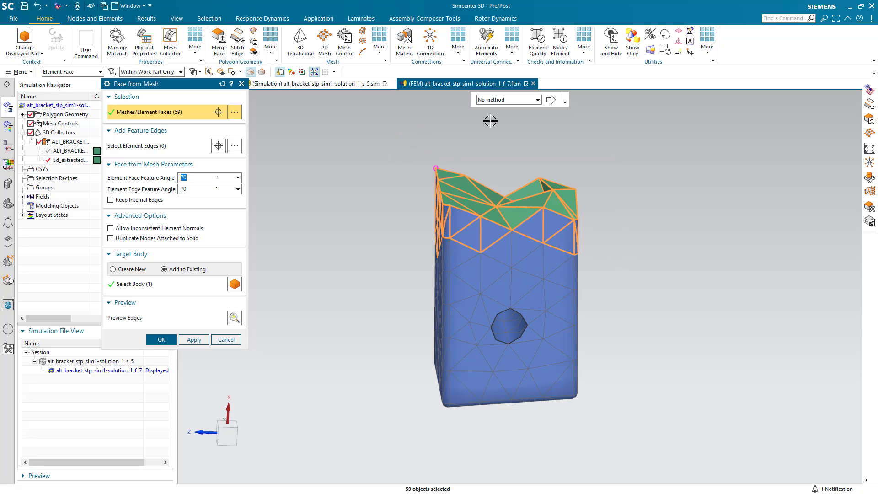
Deselect the side faces to keep 19 top faces, using 111° feature angles and a new body.
left_click(506, 100)
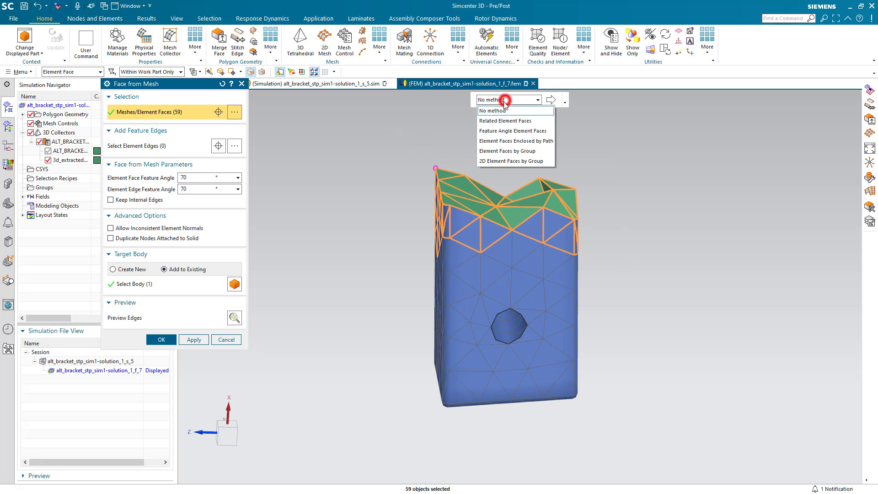
left_click(498, 129)
left_click(539, 231, "shift")
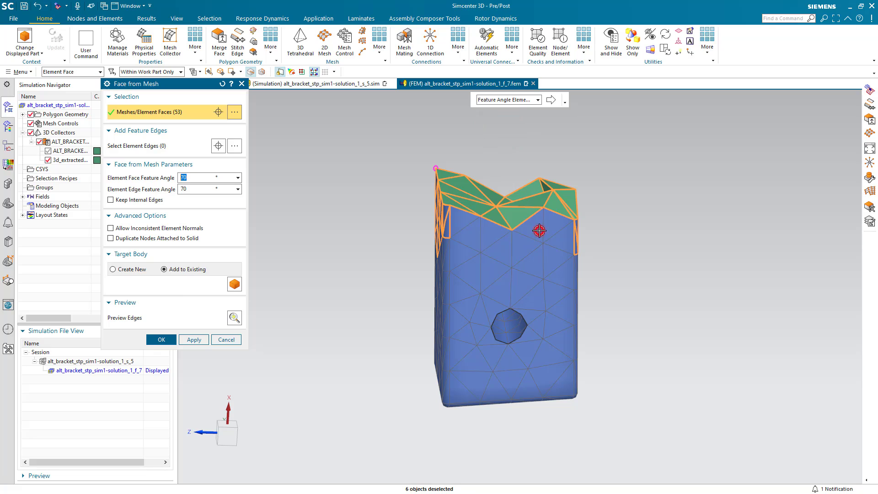
left_click(437, 230, "shift")
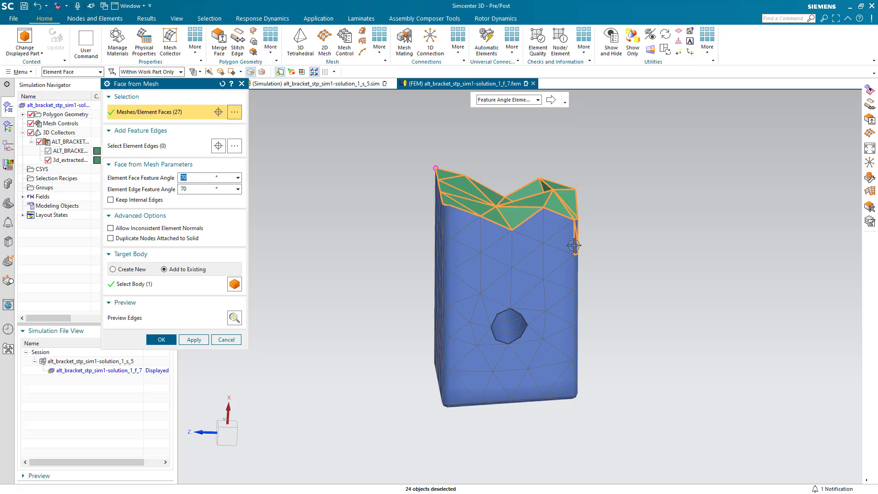
middle_click_drag(575, 245, 526, 296)
left_click(494, 246, "shift")
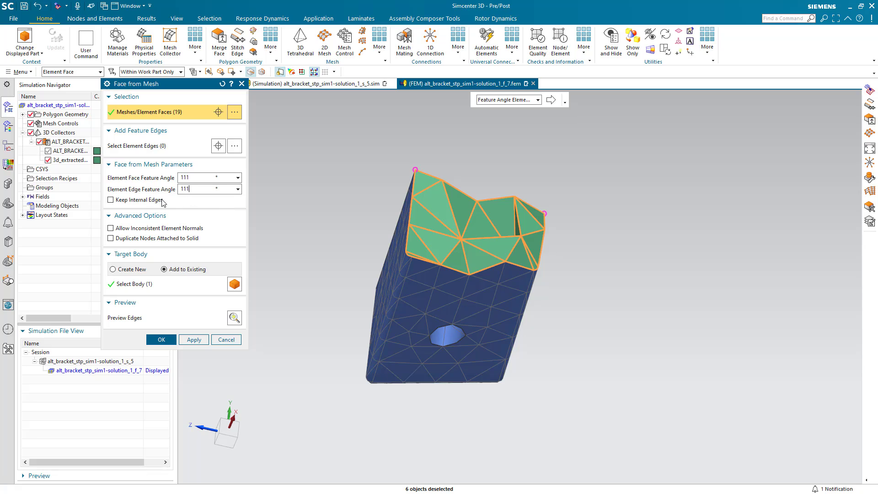
left_click(132, 269)
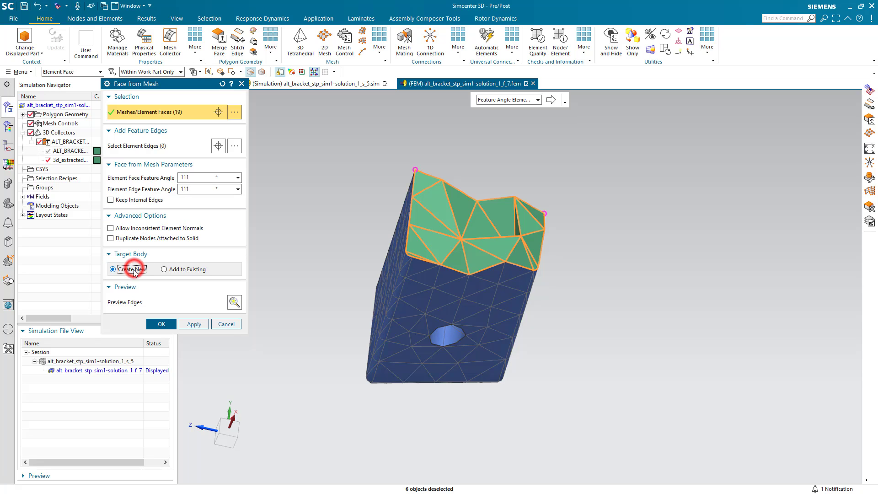
Create the top-face 2D mesh, then hide 2D Collectors and the 3d_extracted mesh.
left_click(156, 325)
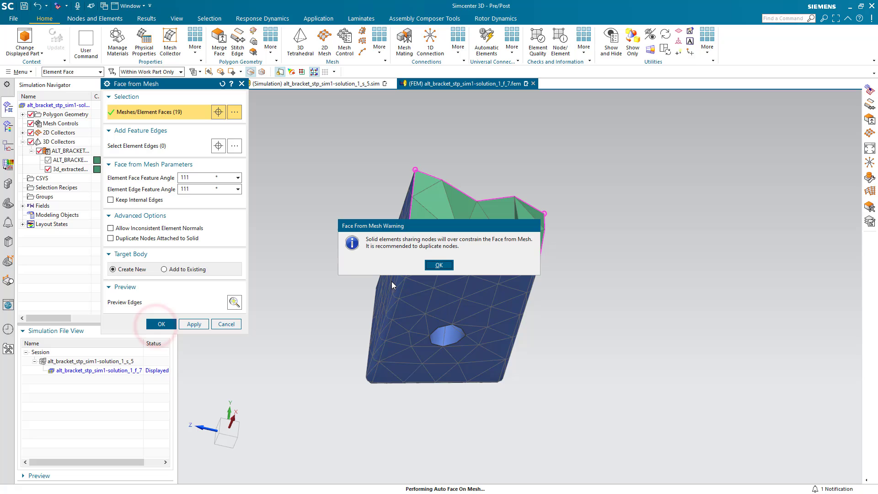
left_click(439, 265)
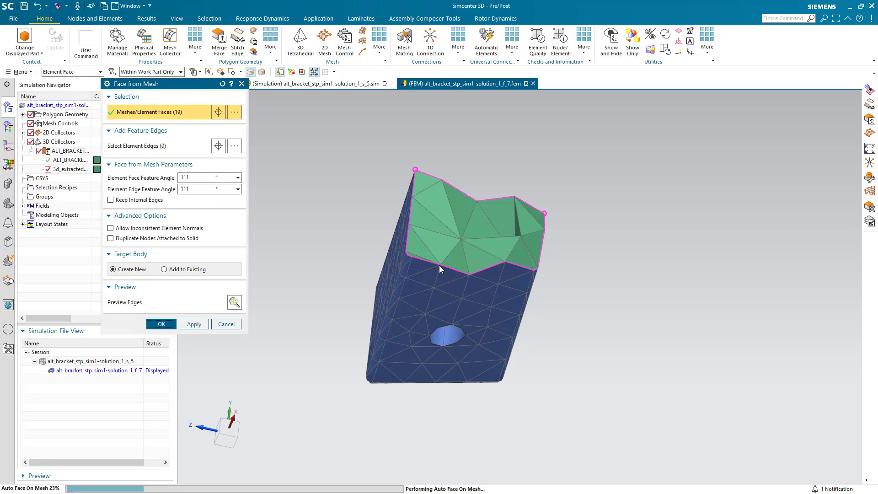
left_click(22, 133)
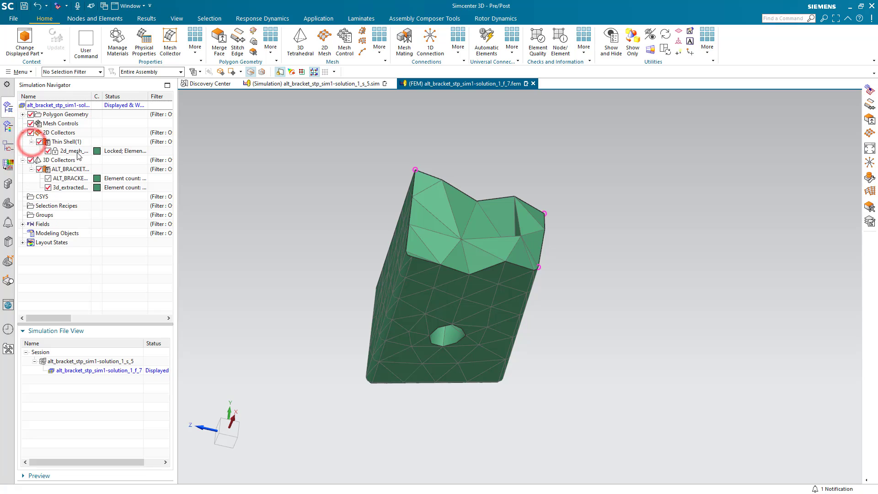
left_click(78, 153)
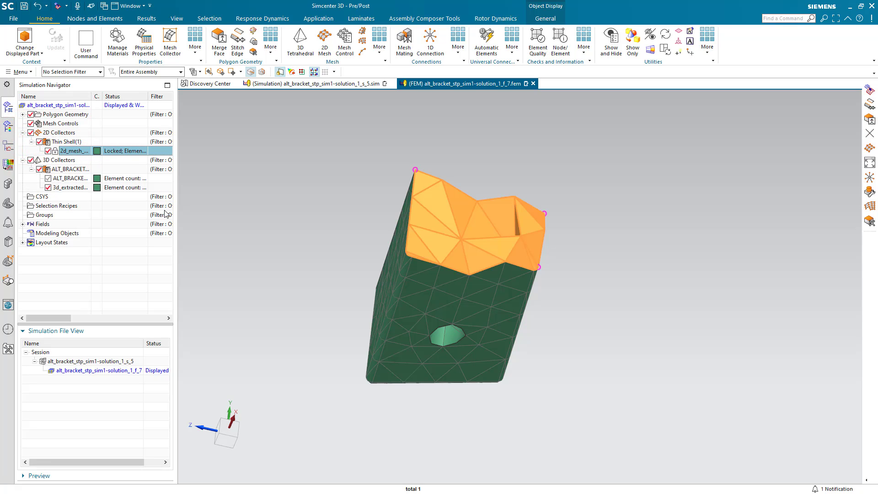
left_click(31, 133)
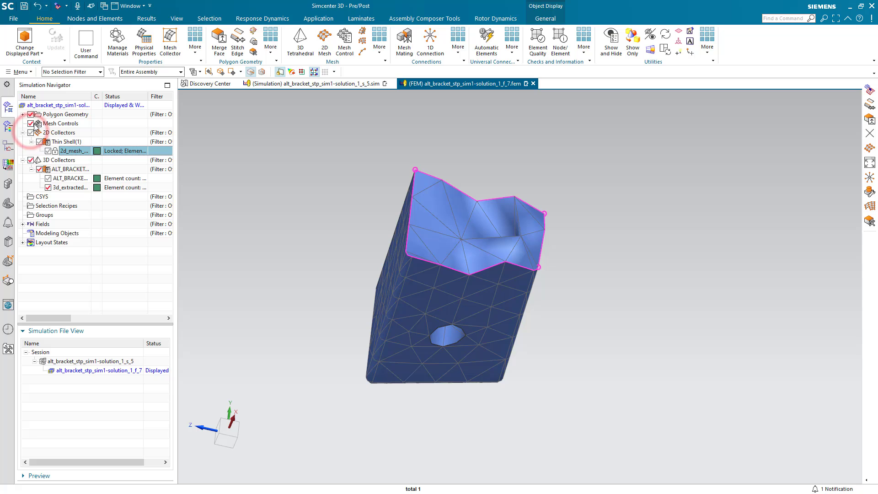
left_click(48, 187)
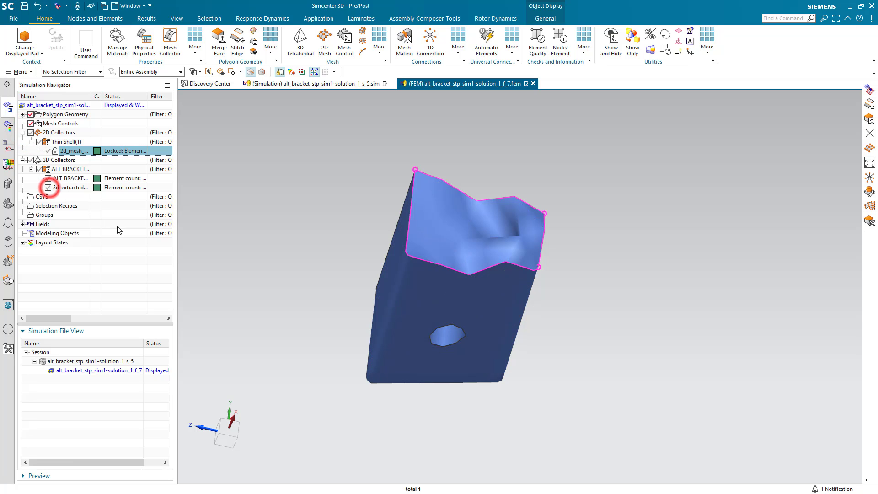
mouse_move(276, 262)
middle_mouse_down()
mouse_move(292, 309)
mouse_move(276, 293)
mouse_move(271, 247)
middle_mouse_up()
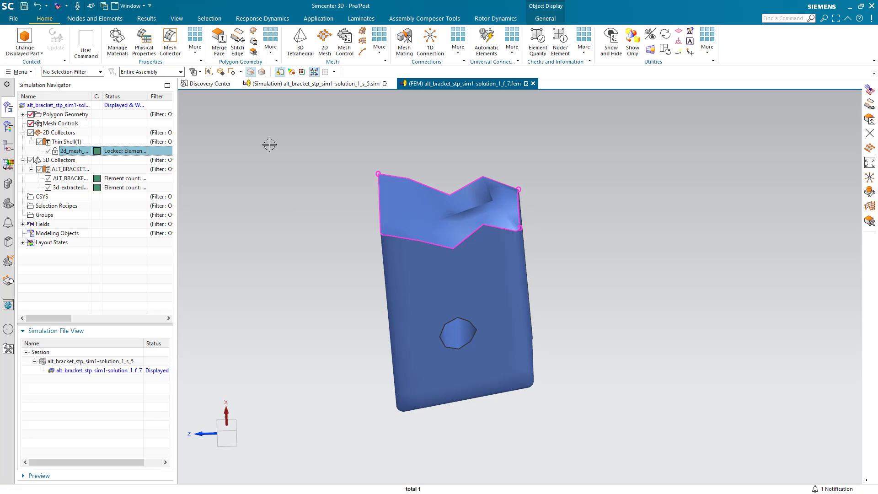
left_click(239, 41)
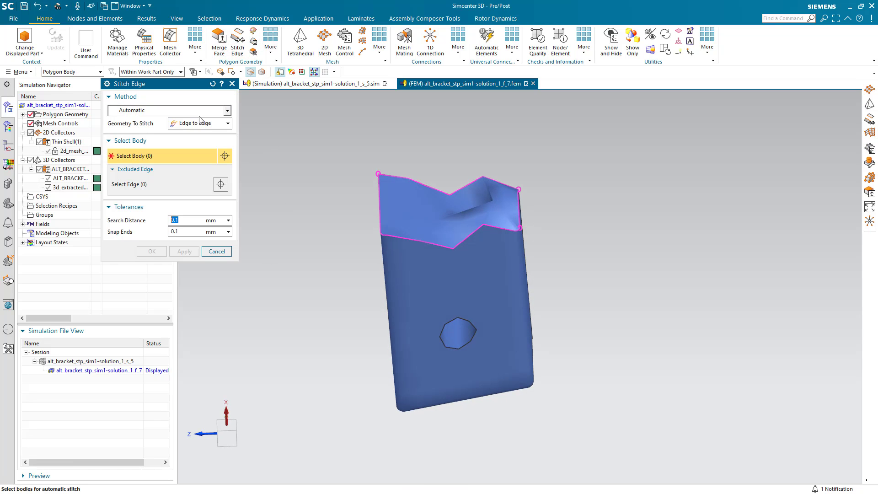
left_click(438, 209)
left_click(424, 262)
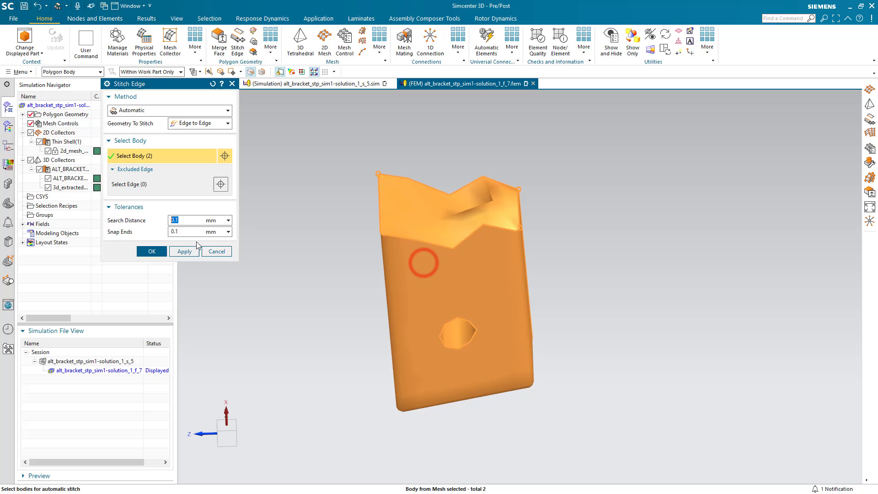
left_click(151, 251)
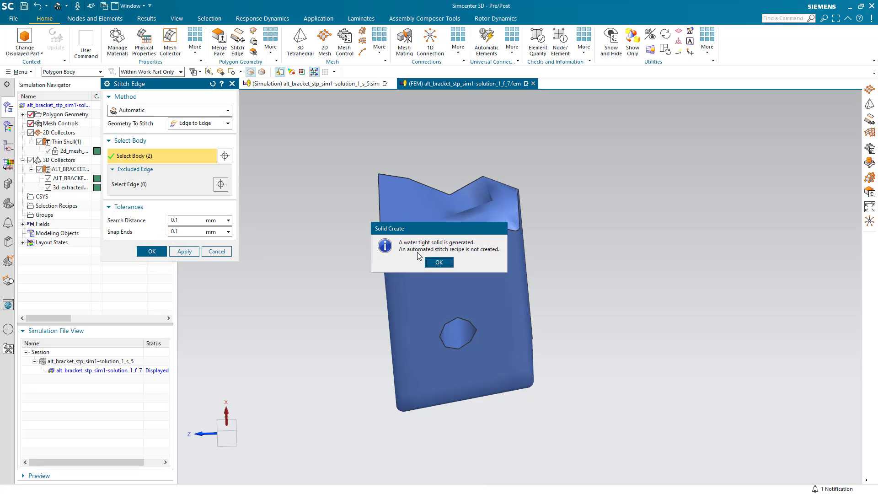
left_click(438, 262)
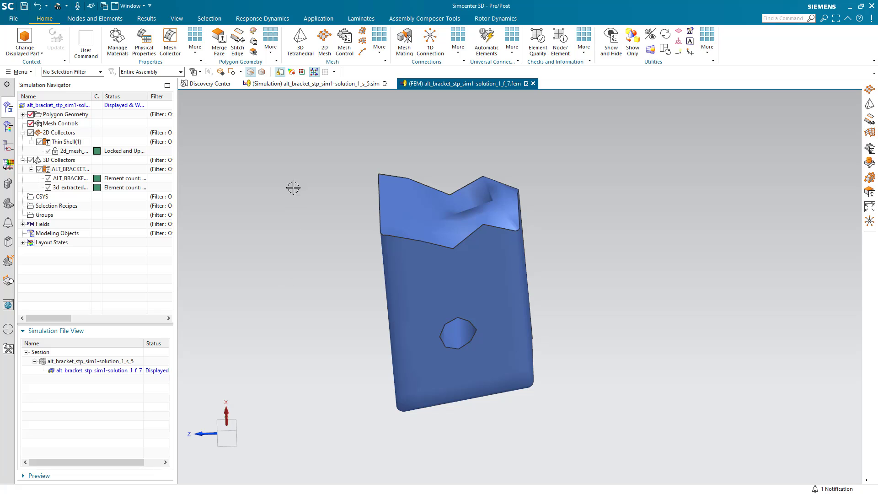
Split the leg's large side face with a straight line between points on its two long edges.
left_click(270, 48)
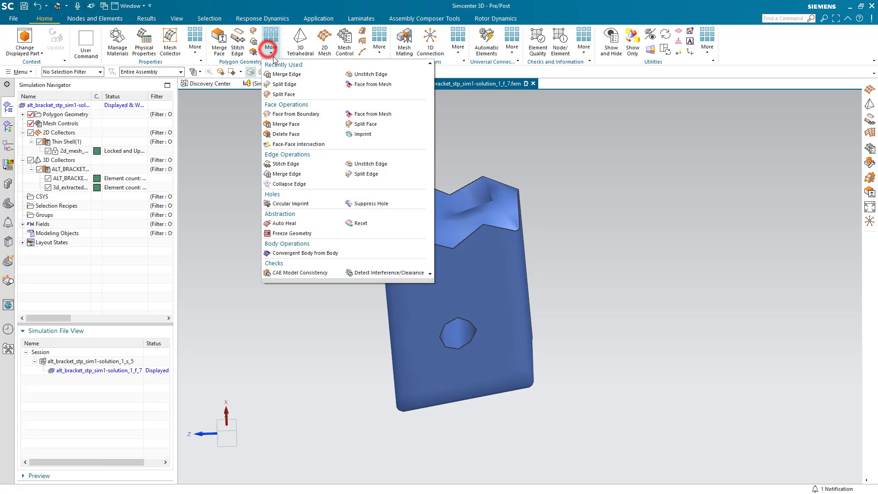
left_click(283, 94)
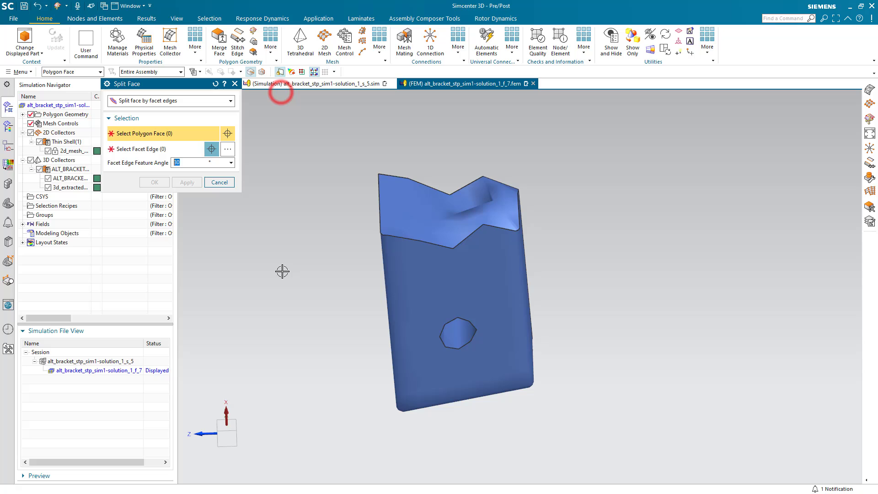
middle_click_drag(289, 278, 427, 296)
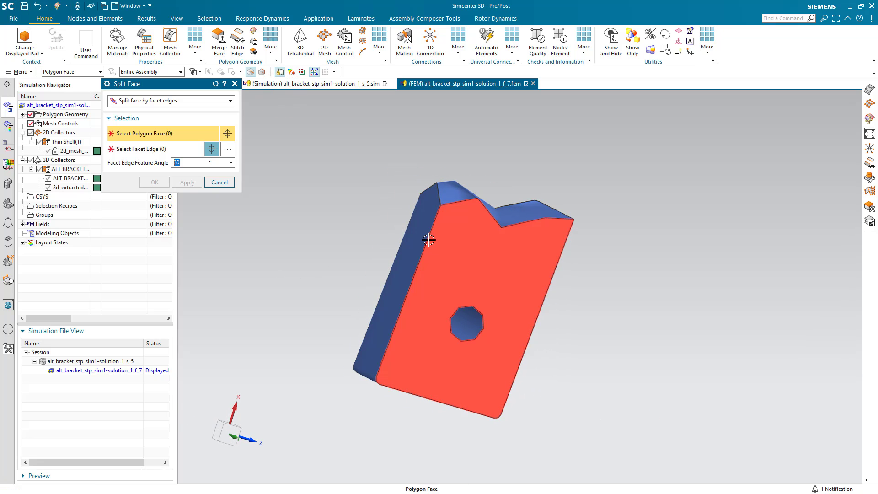
left_click(183, 100)
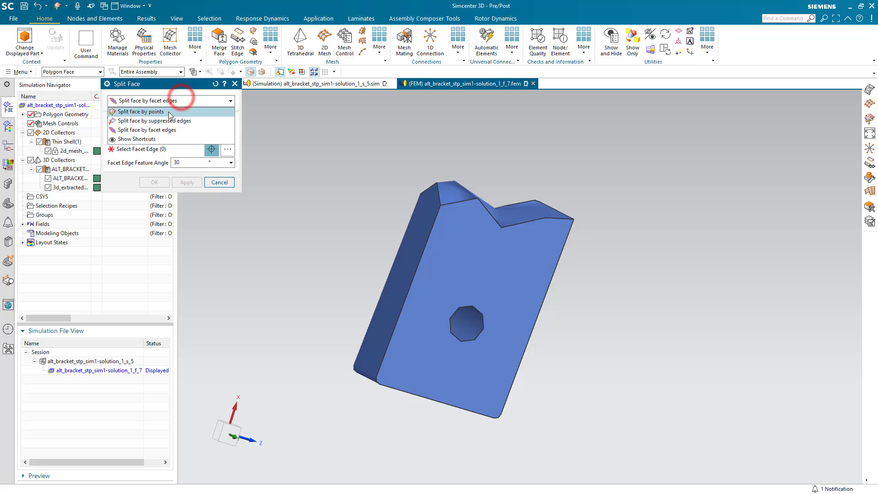
left_click(168, 112)
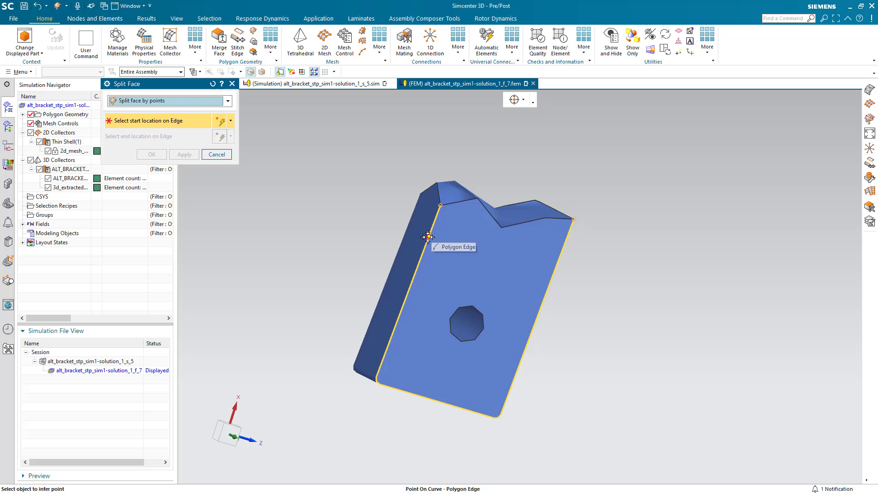
left_click(426, 240)
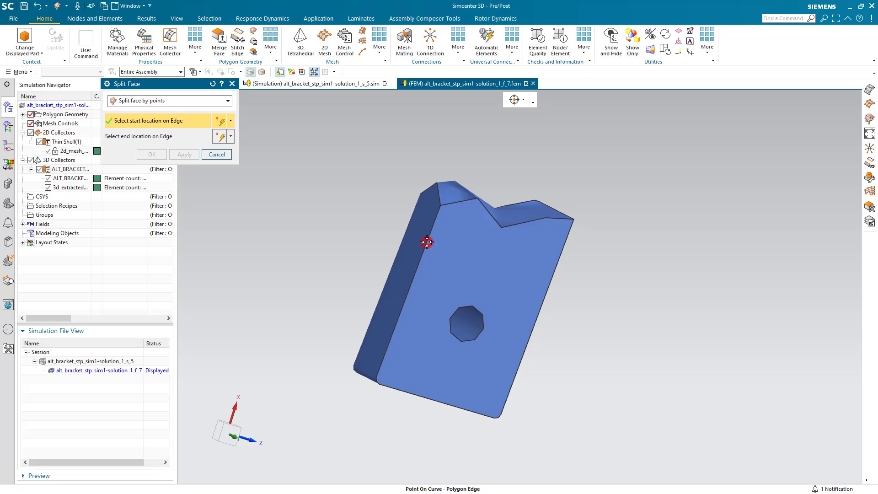
left_click(547, 289)
middle_click_drag(508, 303, 459, 291)
left_click(181, 155)
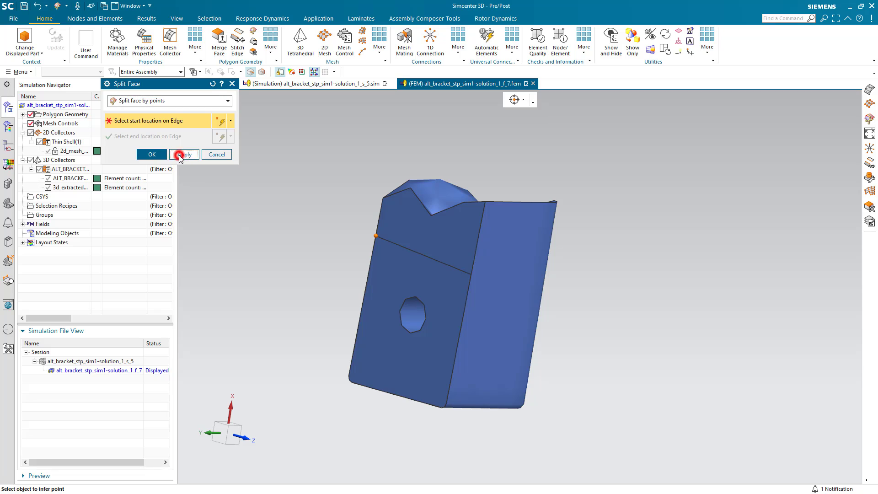
left_click(166, 101)
Pick the polygon face and trace the zigzag chain of facet edges across its front.
left_click(158, 130)
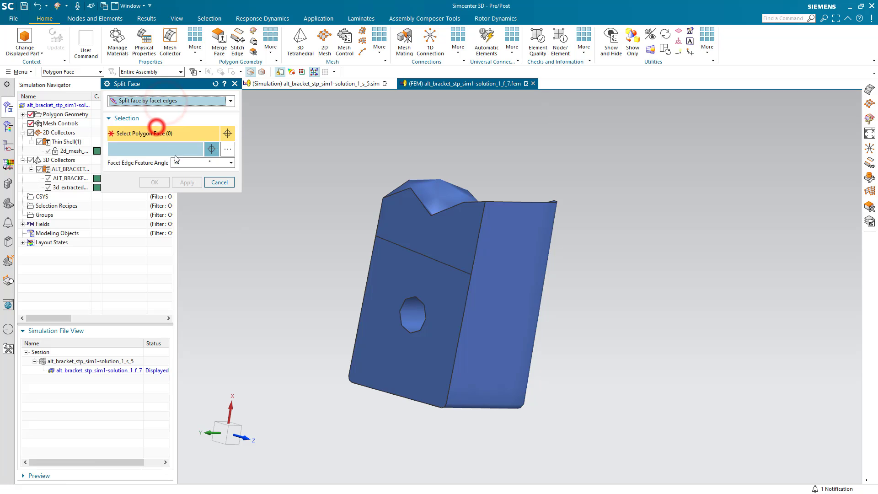
left_click(485, 293)
middle_click_drag(490, 303, 474, 303)
scroll(474, 304, "up", 5)
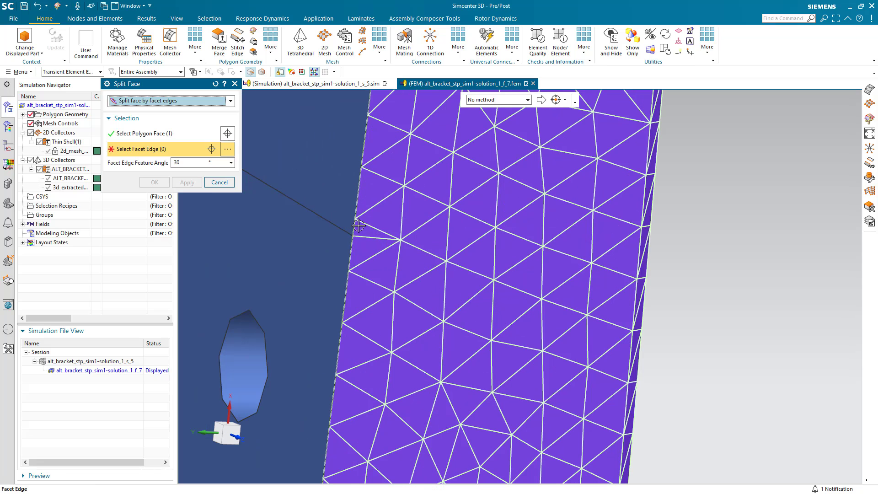
left_click(379, 238)
left_click(421, 250)
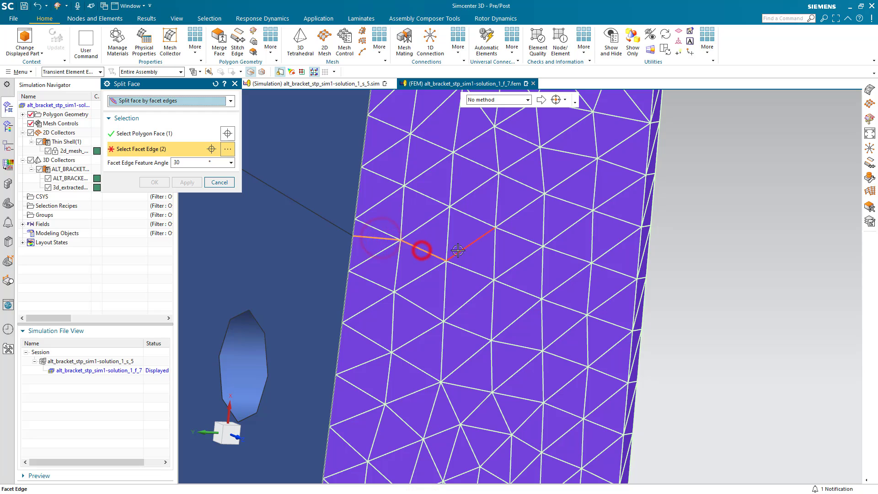
left_click(457, 250)
left_click(525, 239)
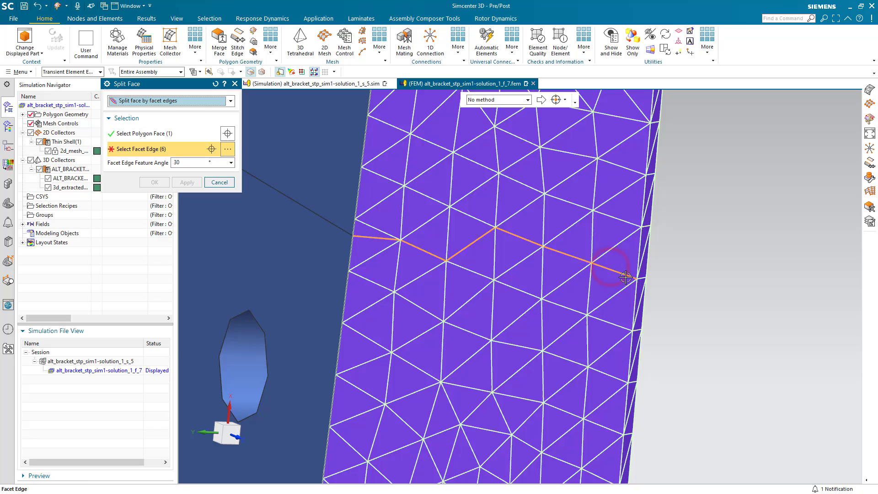
middle_click_drag(625, 277, 466, 296)
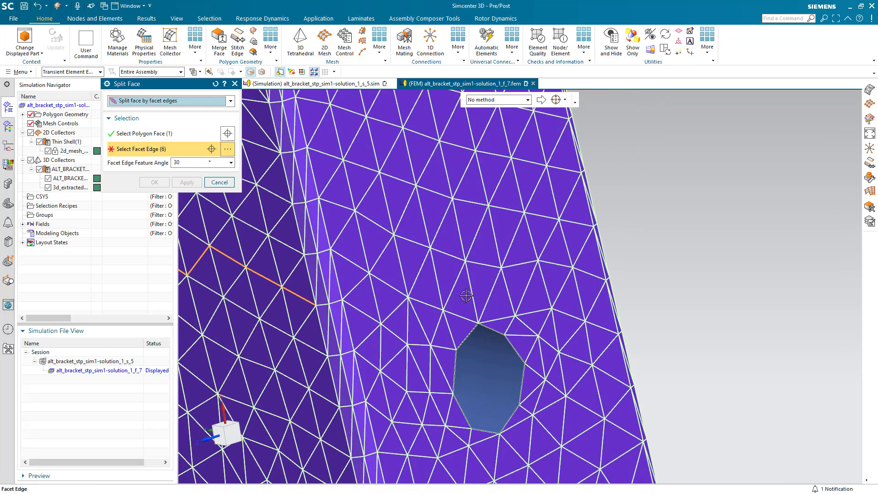
left_click(327, 304)
left_click(351, 290)
scroll(352, 289, "down", 3)
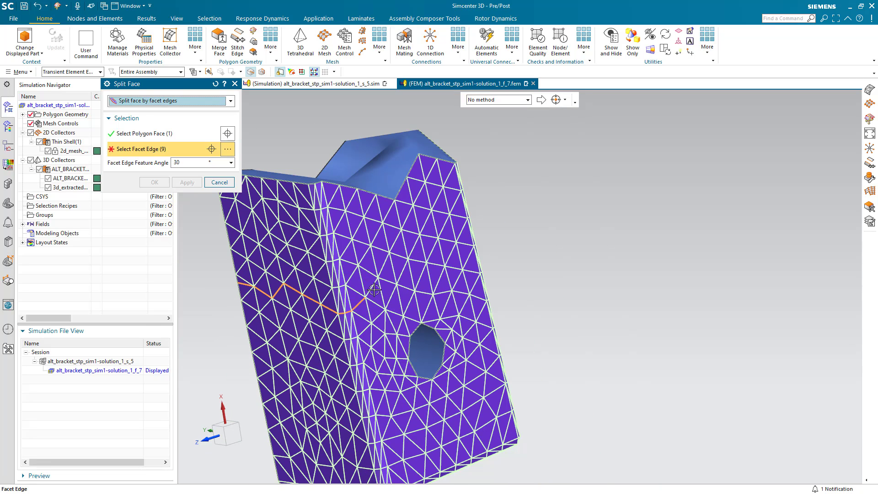
left_click(372, 289)
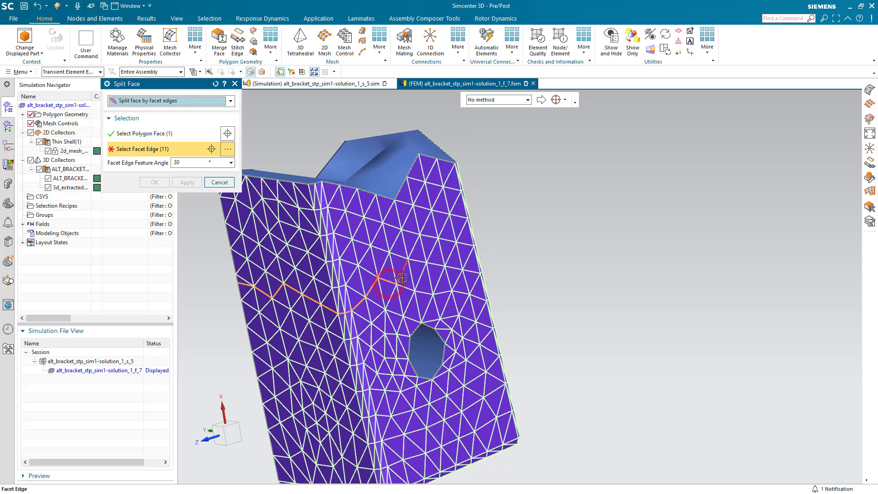
left_click(402, 274)
left_click(416, 260)
left_click(437, 263)
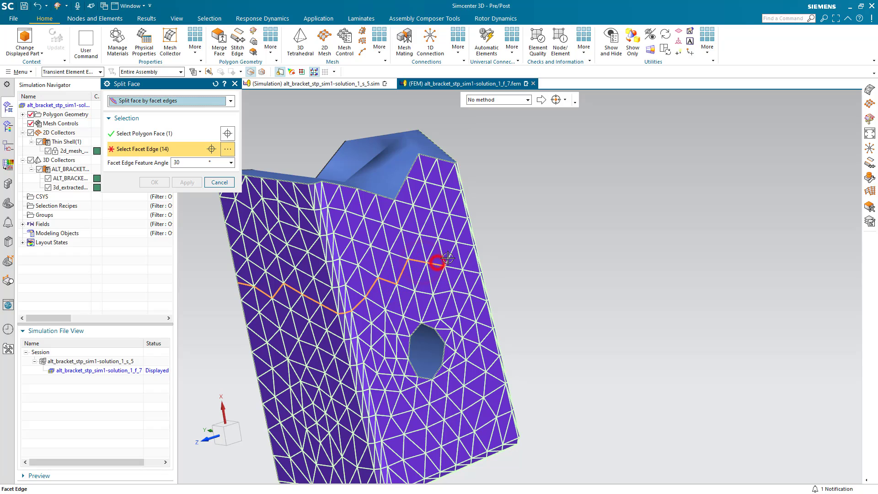
Continue the 22-edge facet path around the adjoining faces and apply the split.
left_click(445, 253)
left_click(471, 243)
middle_click_drag(473, 247, 406, 291)
scroll(408, 287, "up", 3)
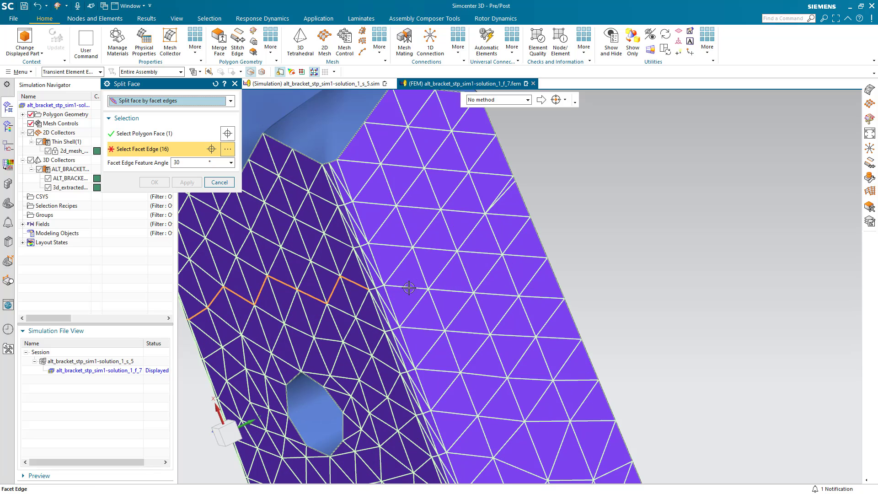
left_click(375, 286)
left_click(379, 285)
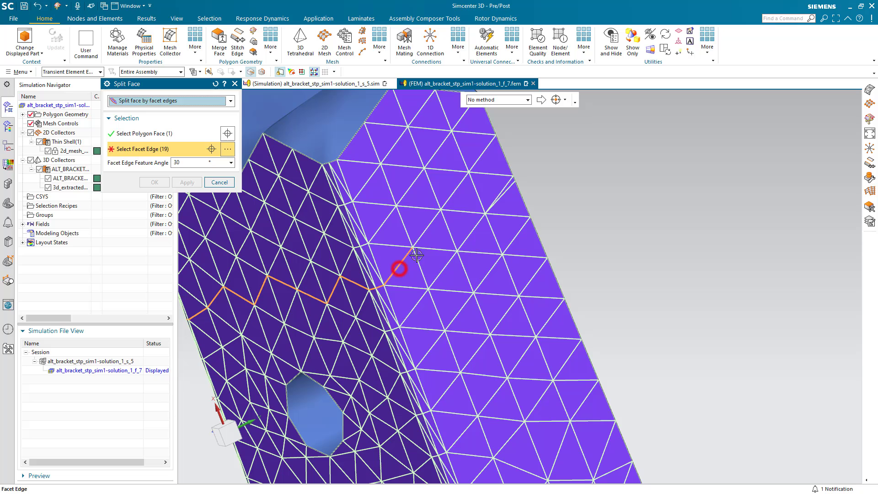
left_click(430, 249)
left_click(470, 237)
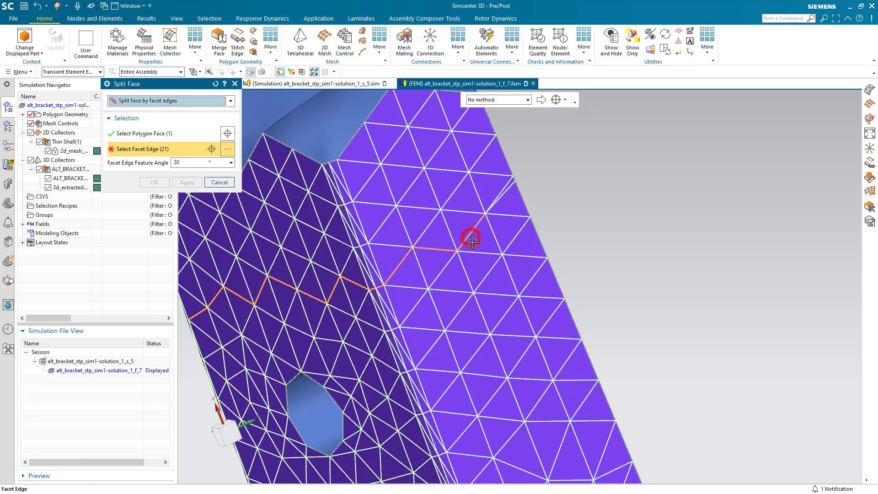
middle_click_drag(468, 237, 396, 277)
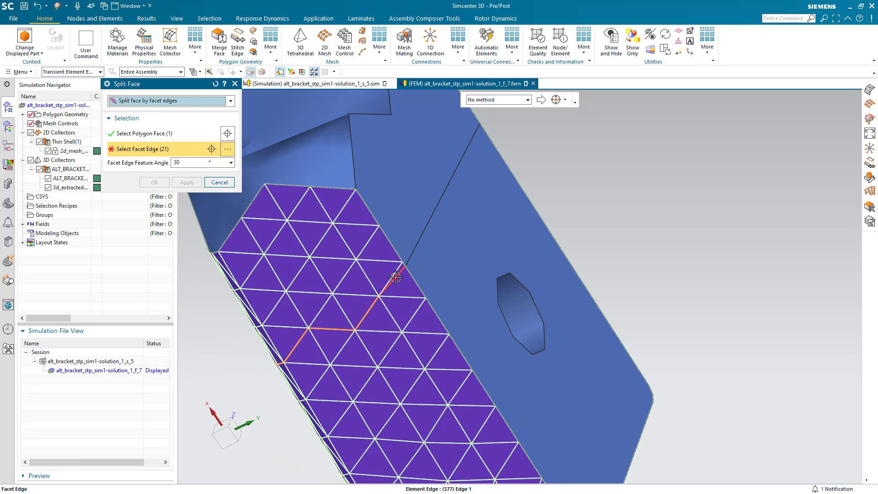
left_click(395, 277)
left_click(155, 182)
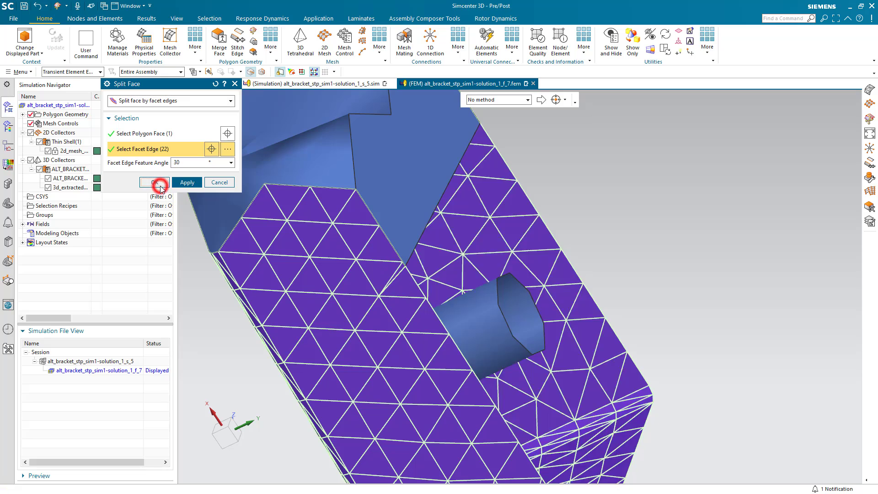
middle_click_drag(245, 357, 330, 269)
scroll(460, 287, "down", 5)
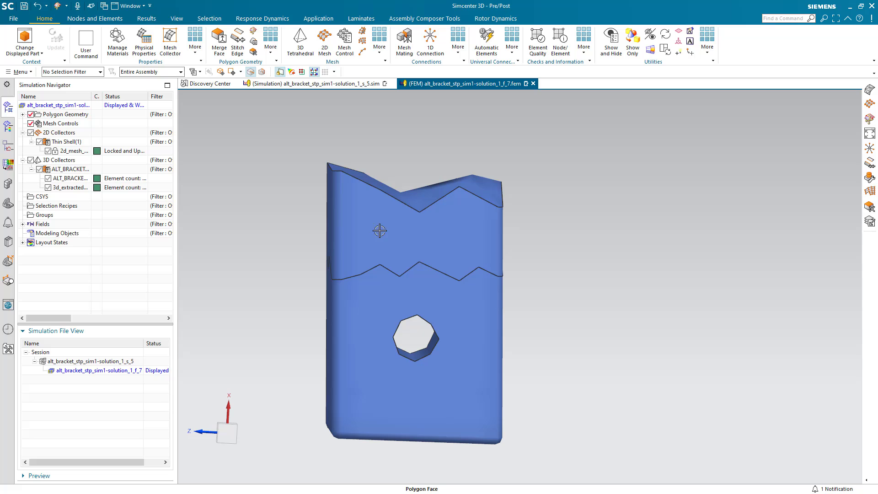
left_click(379, 41)
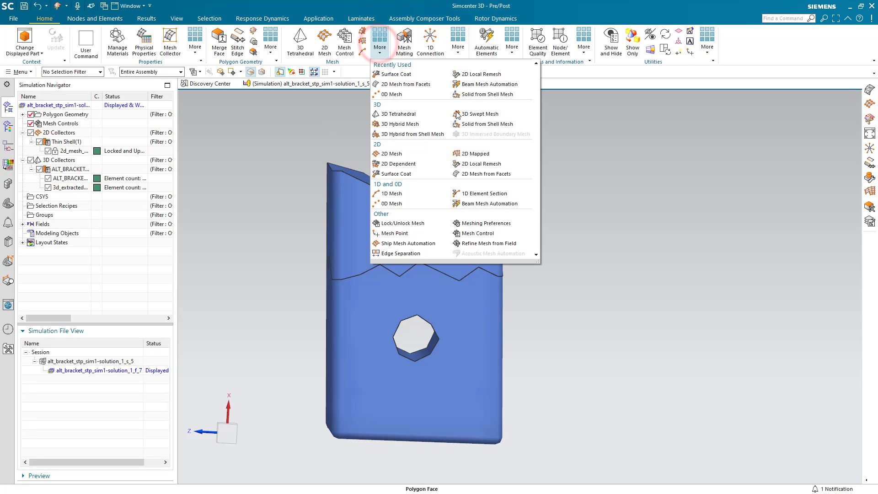
left_click(493, 175)
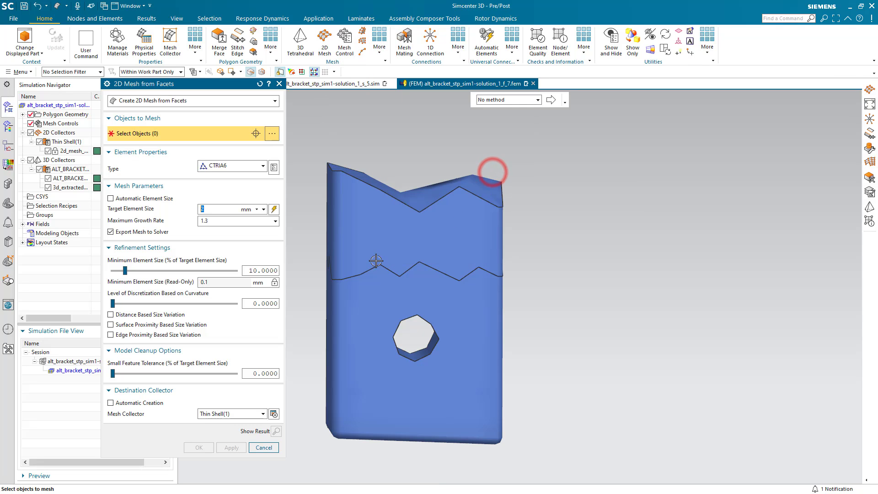
left_click_drag(302, 241, 554, 465)
middle_click_drag(475, 402, 471, 354)
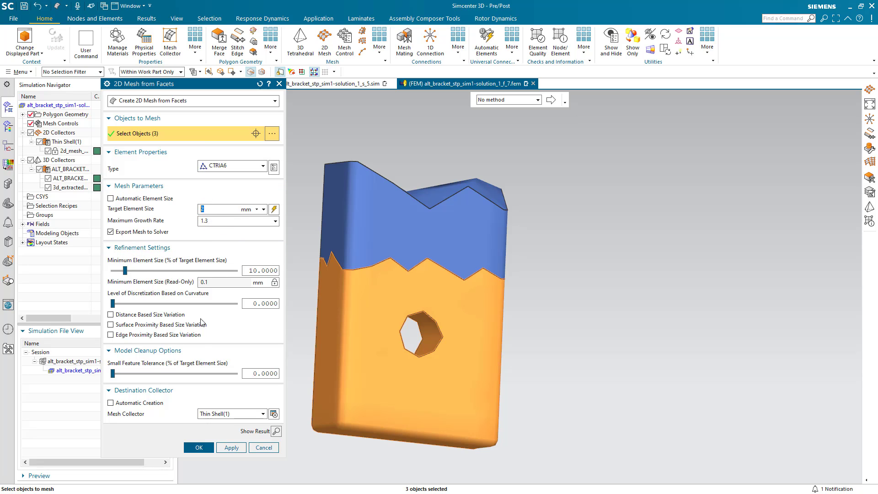
left_click(199, 447)
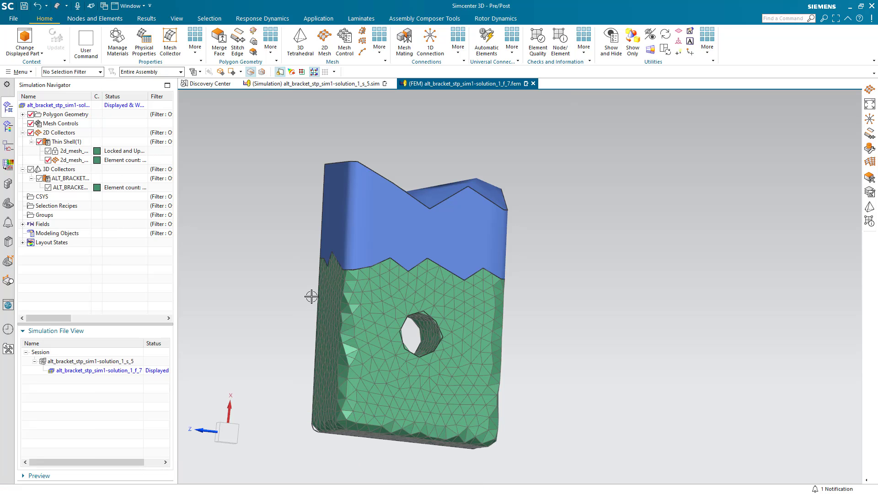
middle_click_drag(317, 295, 305, 321)
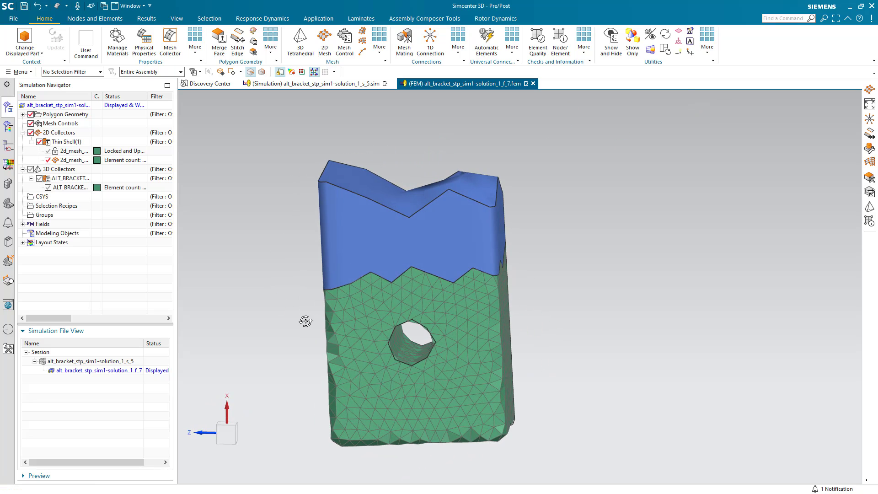
Mesh the two top-end faces with 2 mm CTRIA6 Paver shell elements.
left_click(49, 151)
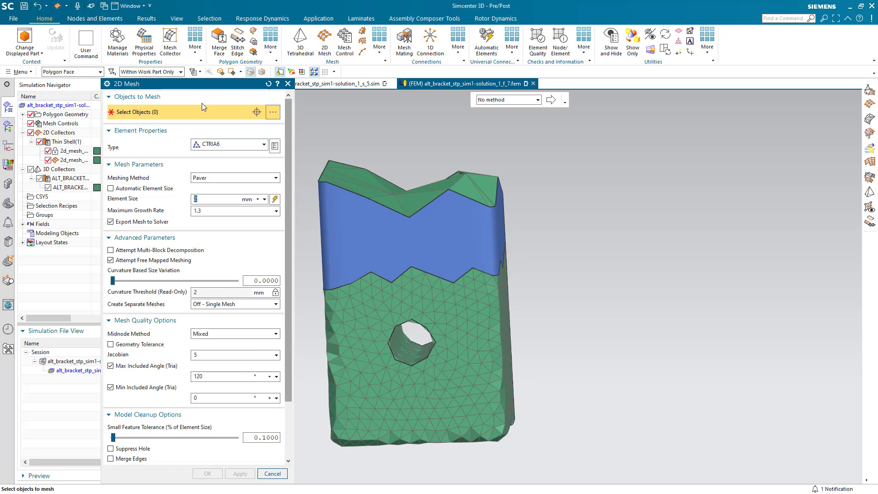
left_click_drag(194, 84, 146, 86)
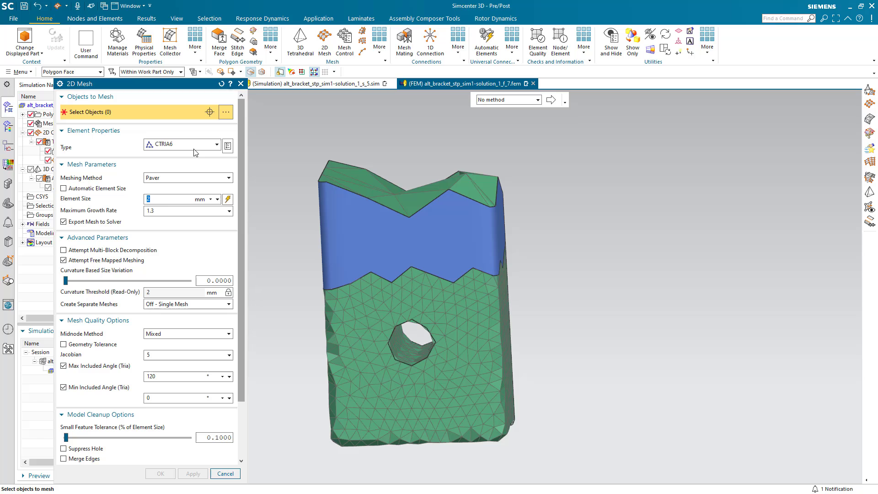
left_click_drag(295, 136, 533, 358)
middle_click_drag(533, 358, 475, 324)
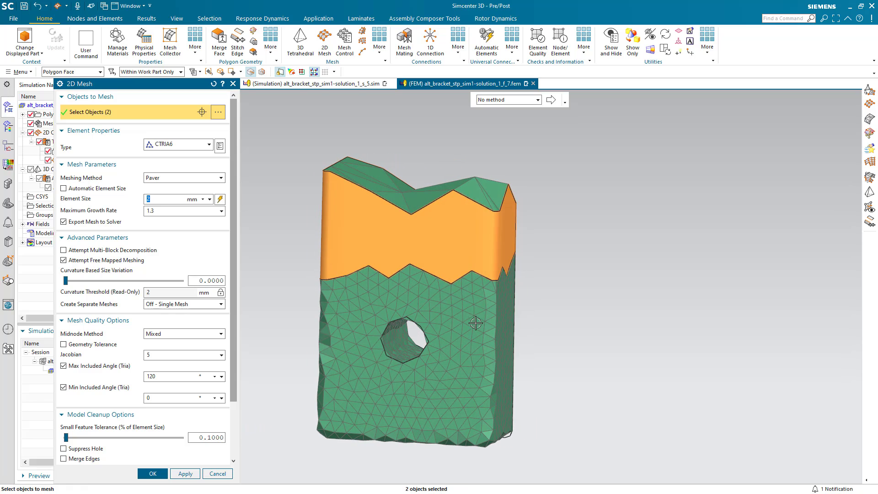
left_click(153, 474)
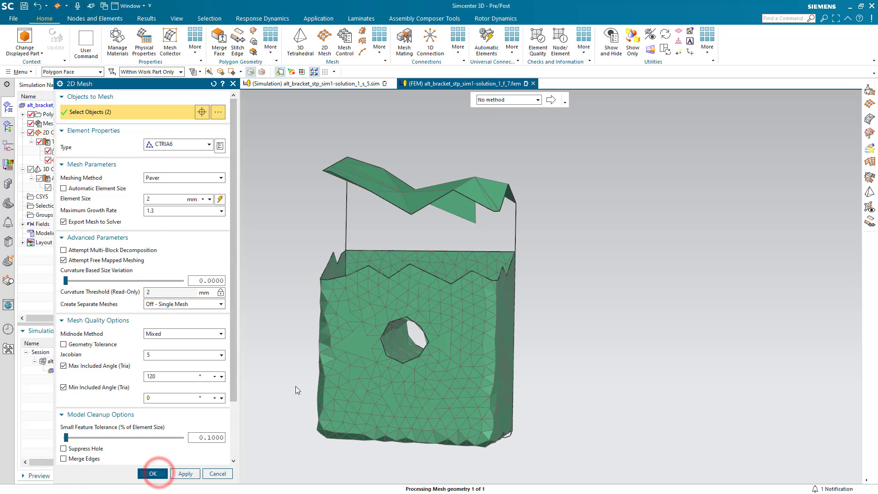
middle_click_drag(373, 298, 373, 346)
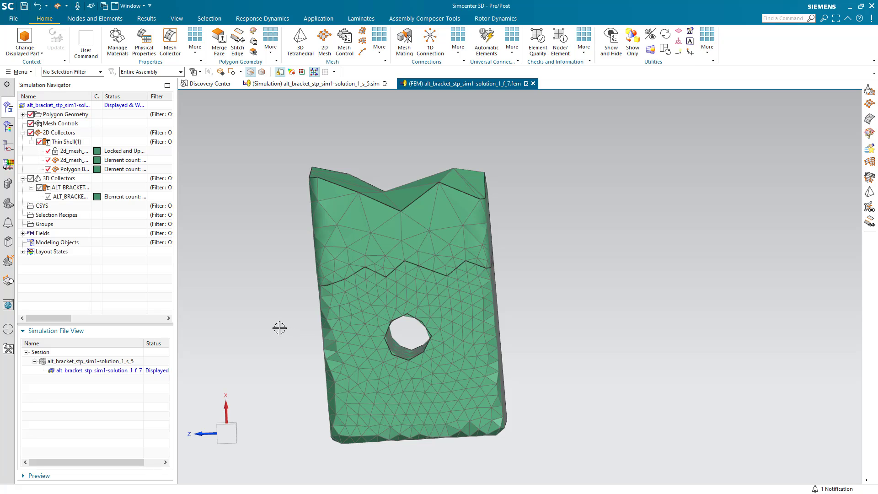
Run a 0.4 mm Duplicate Nodes check on displayed nodes, merging 30 of the 60 duplicates.
left_click(584, 51)
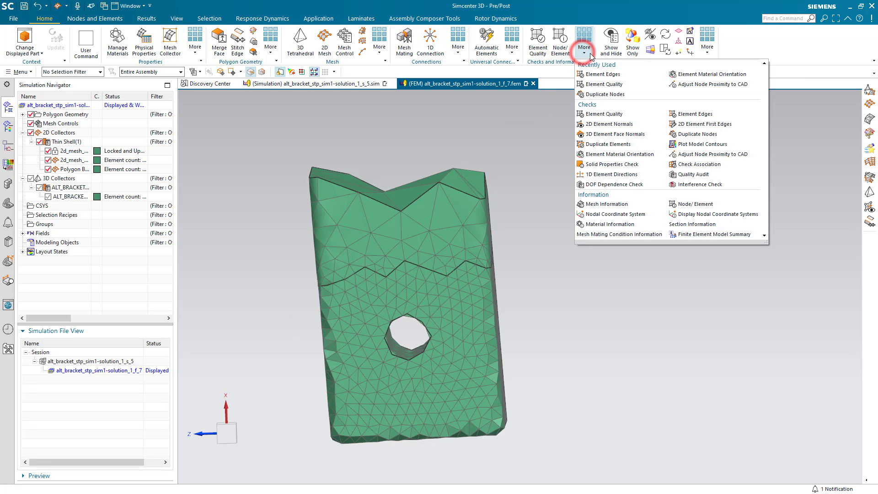
left_click(696, 135)
left_click(165, 112)
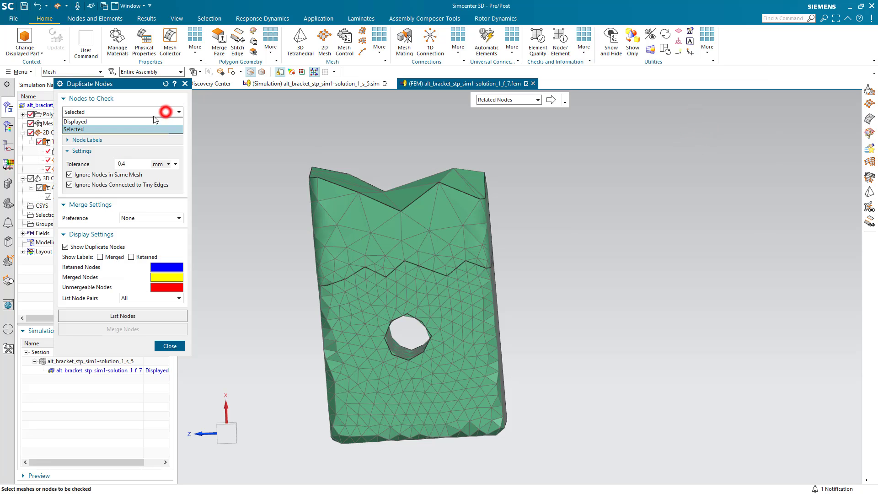
left_click(148, 120)
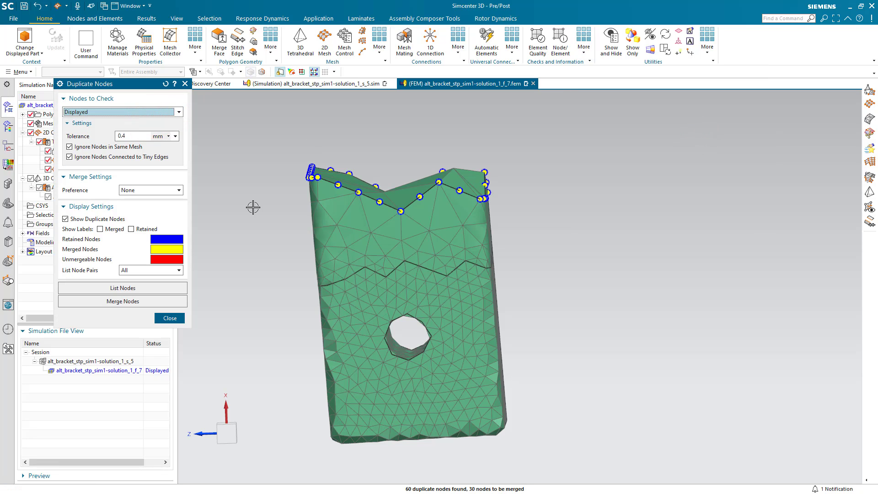
middle_click_drag(253, 207, 263, 234)
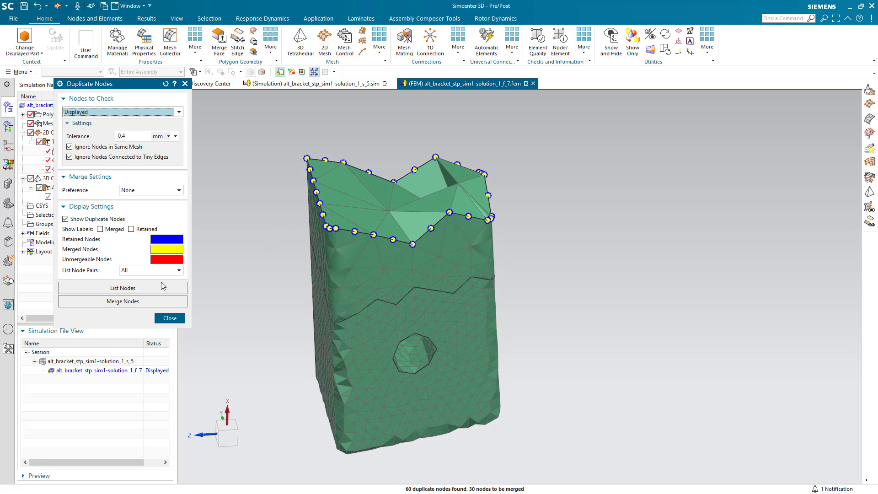
left_click(142, 301)
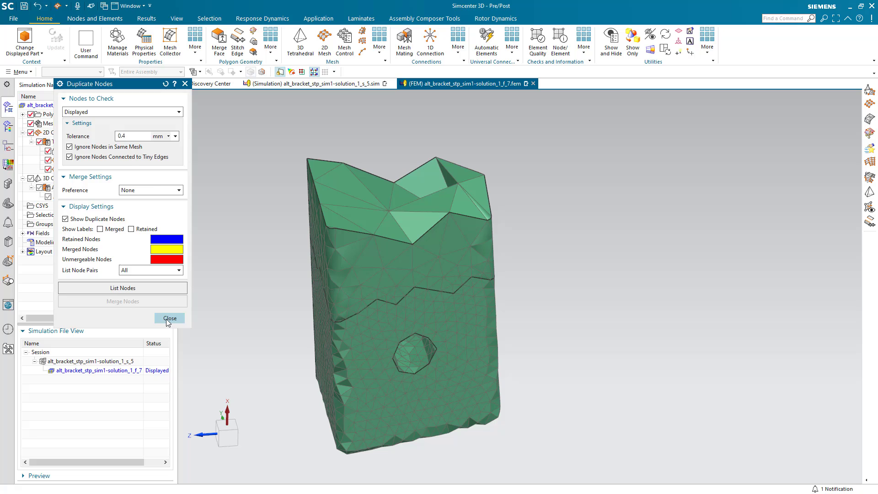
left_click(170, 318)
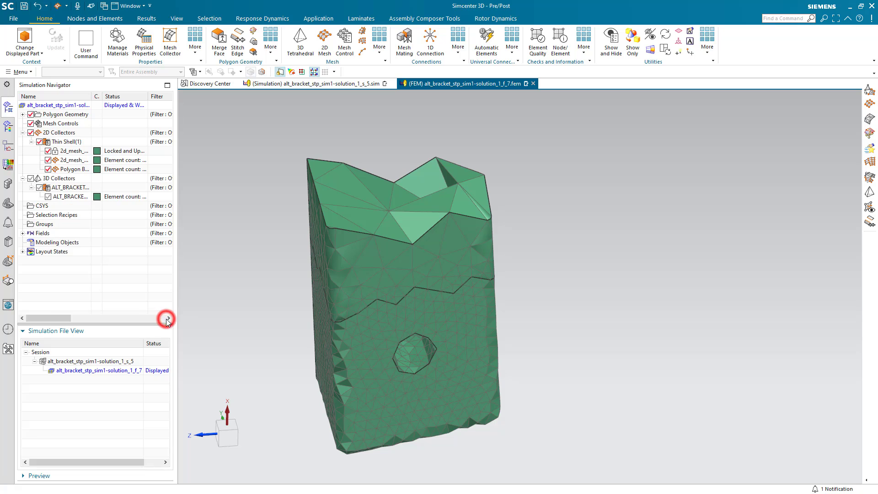
Generate a CTETRA(10) solid mesh from all three shell meshes into the ALT_BRACKET_STP collector.
left_click(379, 46)
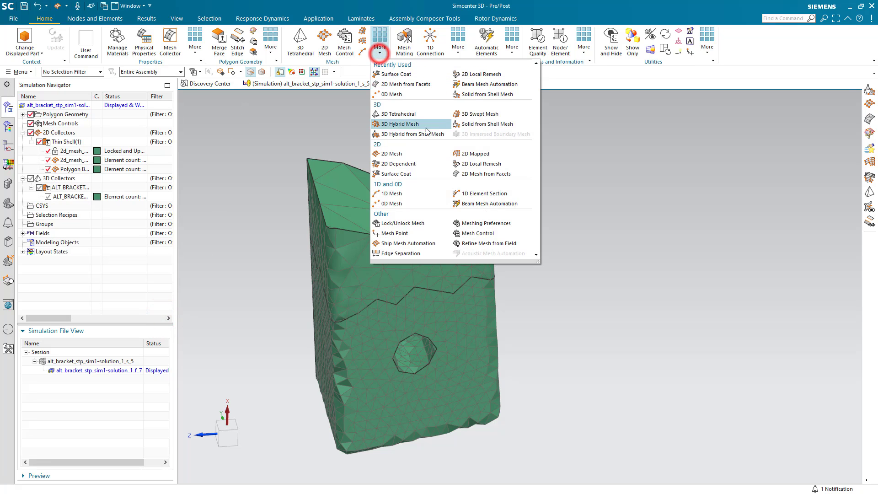
left_click(484, 124)
left_click_drag(322, 224, 551, 465)
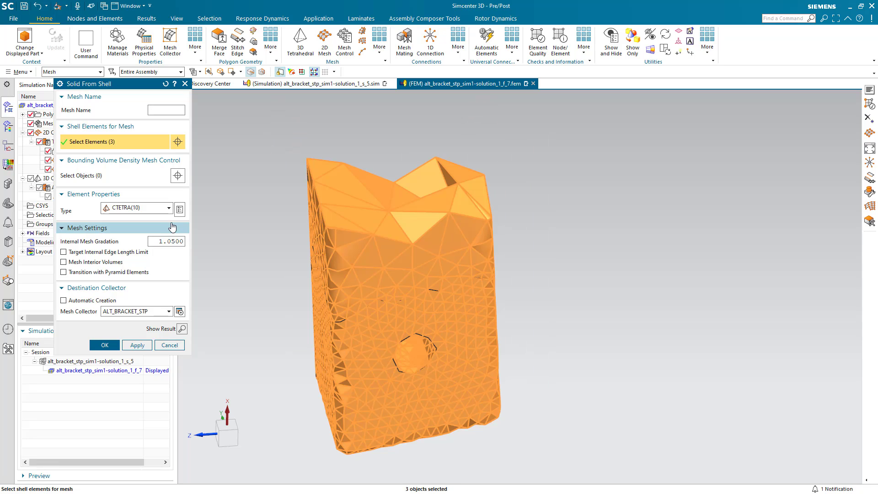
left_click_drag(142, 89, 193, 101)
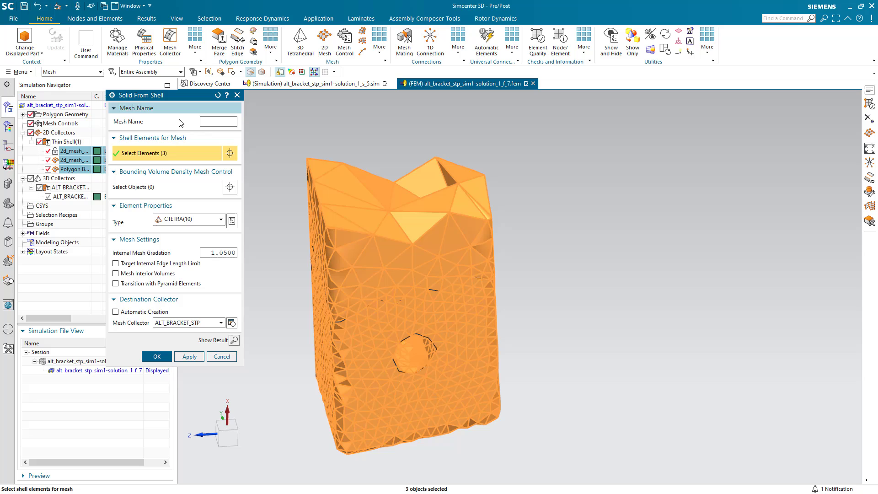
left_click(160, 357)
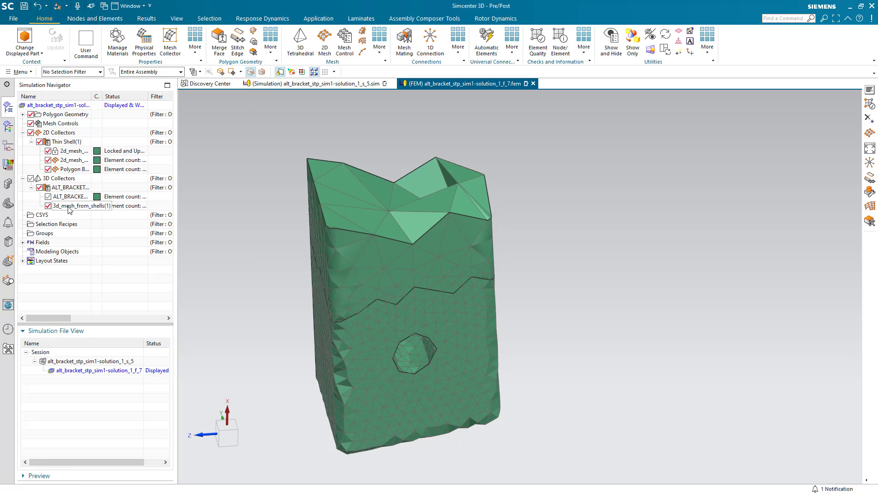
Hide the 2D shell meshes and polygon geometry, and show the original ALT_BRACKET solid mesh.
left_click(31, 133)
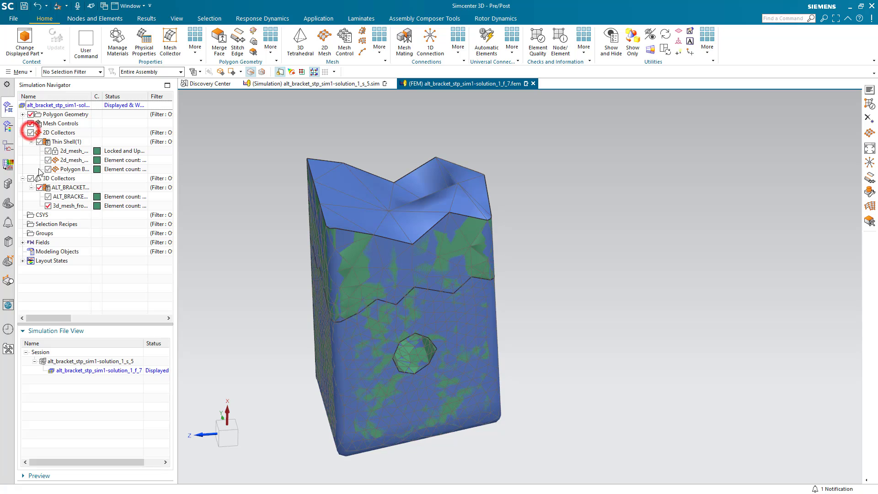
left_click(31, 115)
mouse_move(269, 235)
middle_mouse_down()
mouse_move(275, 218)
mouse_move(279, 230)
middle_mouse_up()
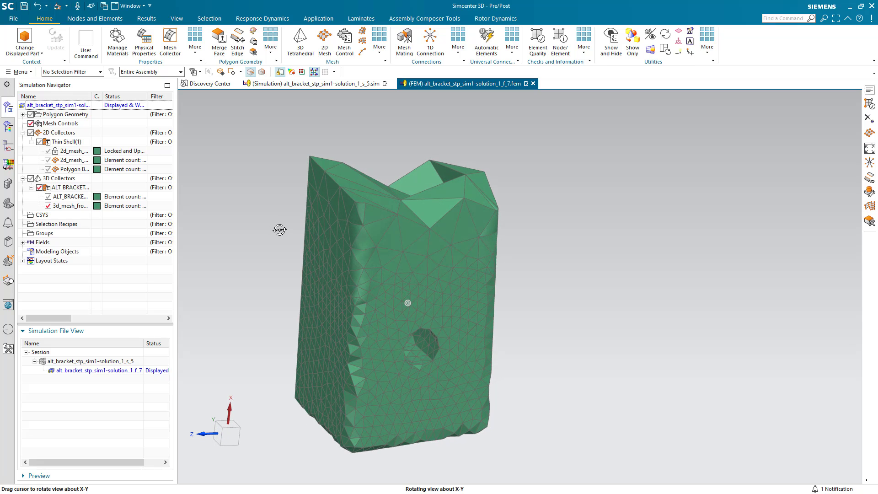
left_click(48, 196)
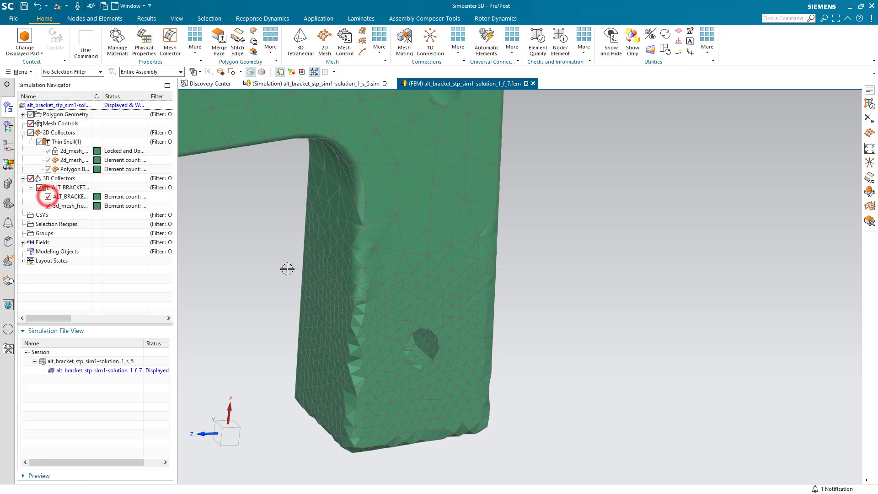
mouse_move(407, 233)
middle_mouse_down()
mouse_move(390, 219)
mouse_move(473, 221)
mouse_move(402, 230)
middle_mouse_up()
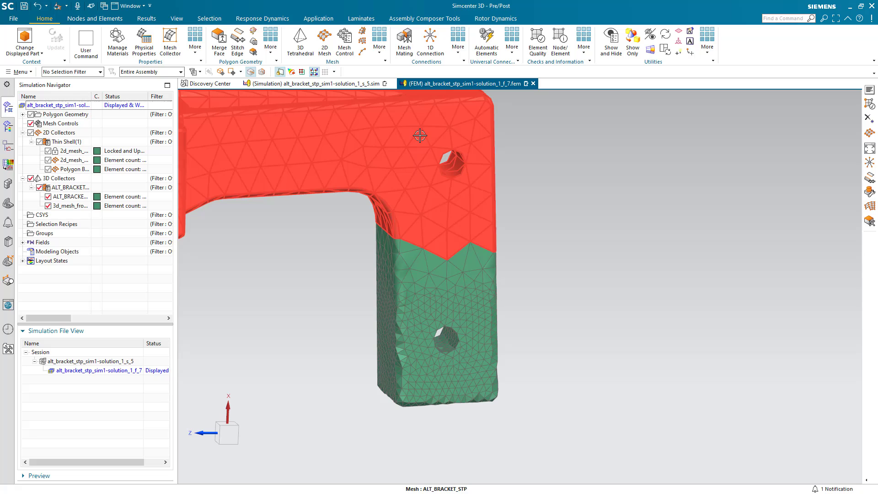
Run a Duplicate Nodes check on all displayed nodes, confirming no duplicates.
left_click(583, 48)
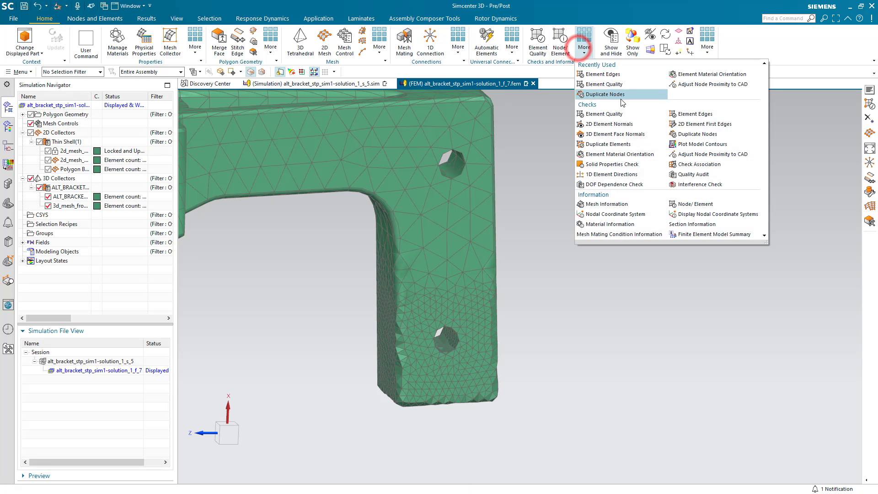
left_click(692, 134)
left_click(159, 127)
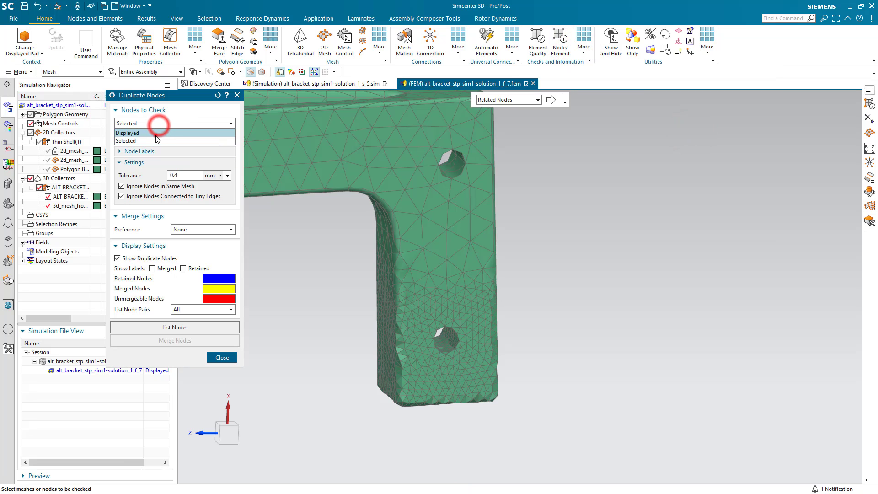
left_click(157, 133)
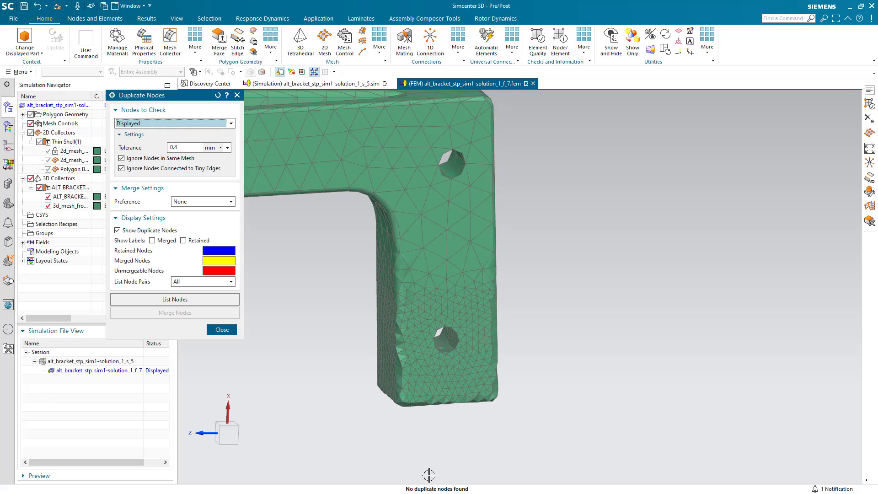